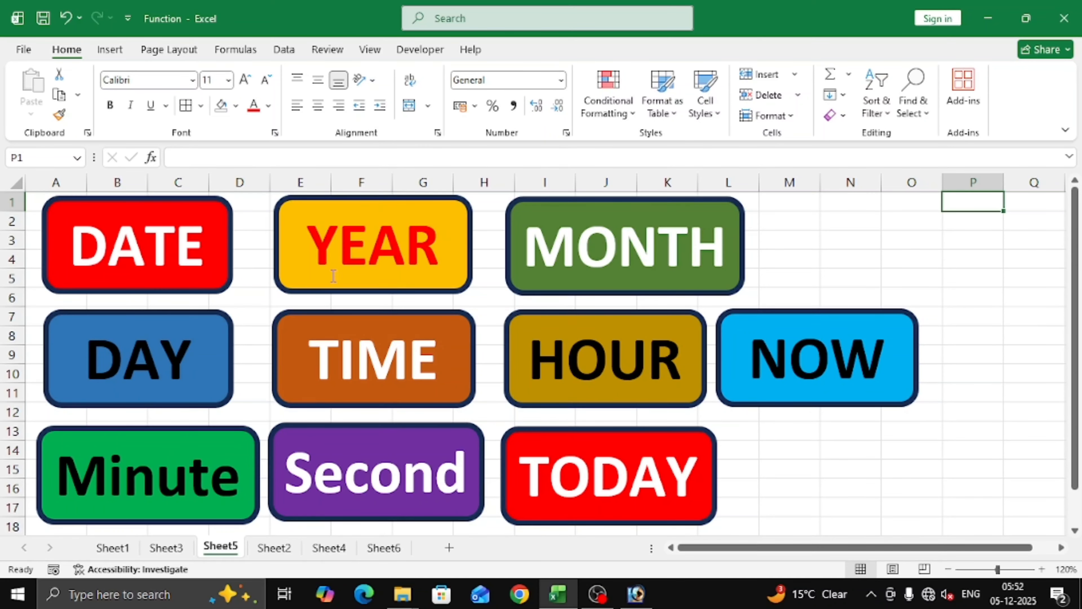
On Sheet6, enter the formula =DATE(2008,5,6) in cell B2 as the DATE result
left_click(400, 548)
left_click(222, 269)
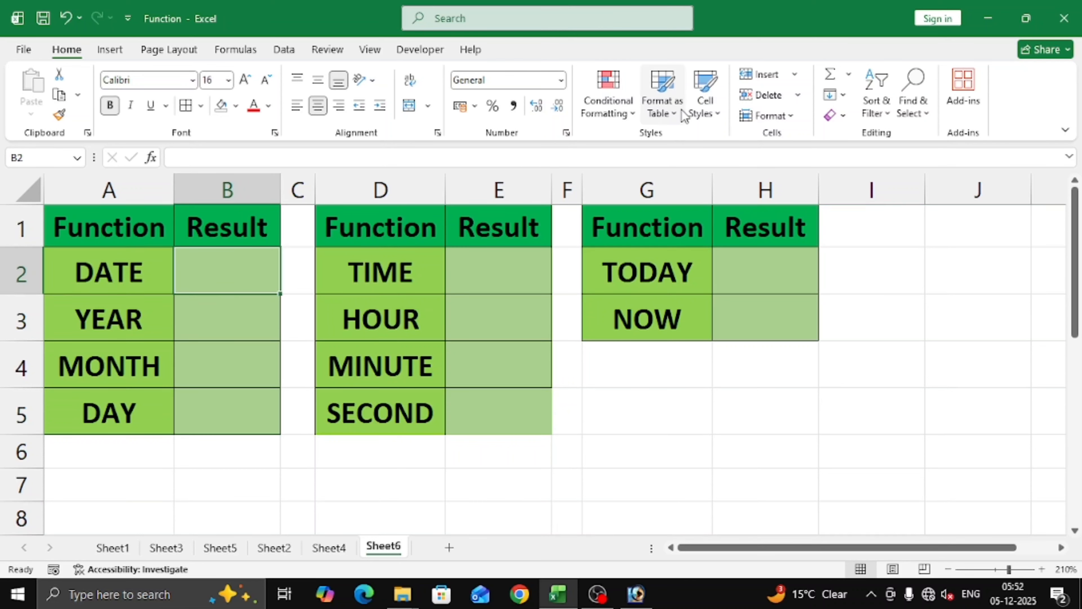
type("=")
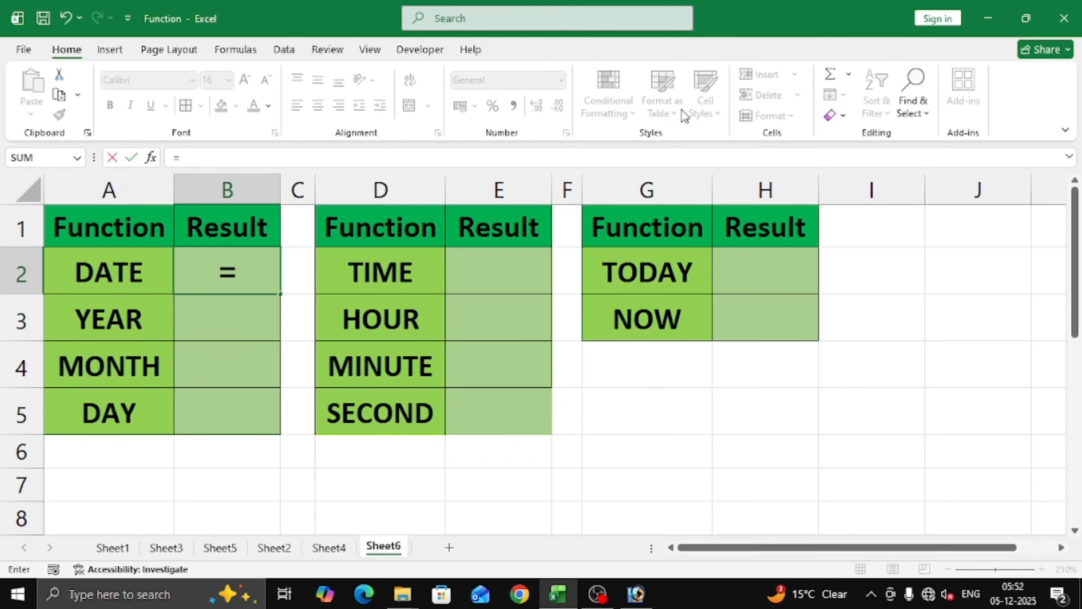
type("date")
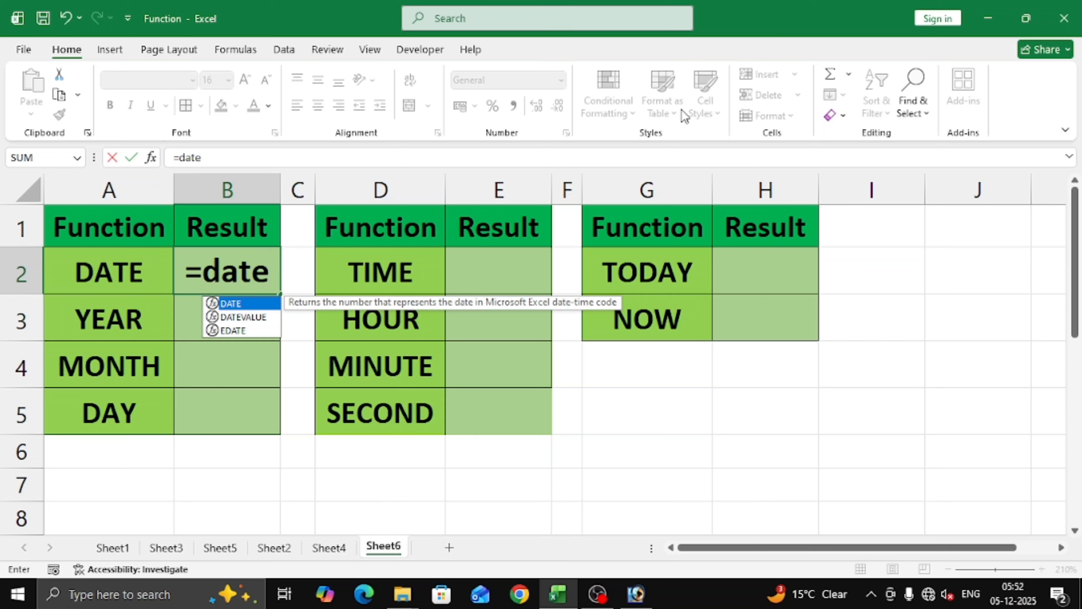
type("(")
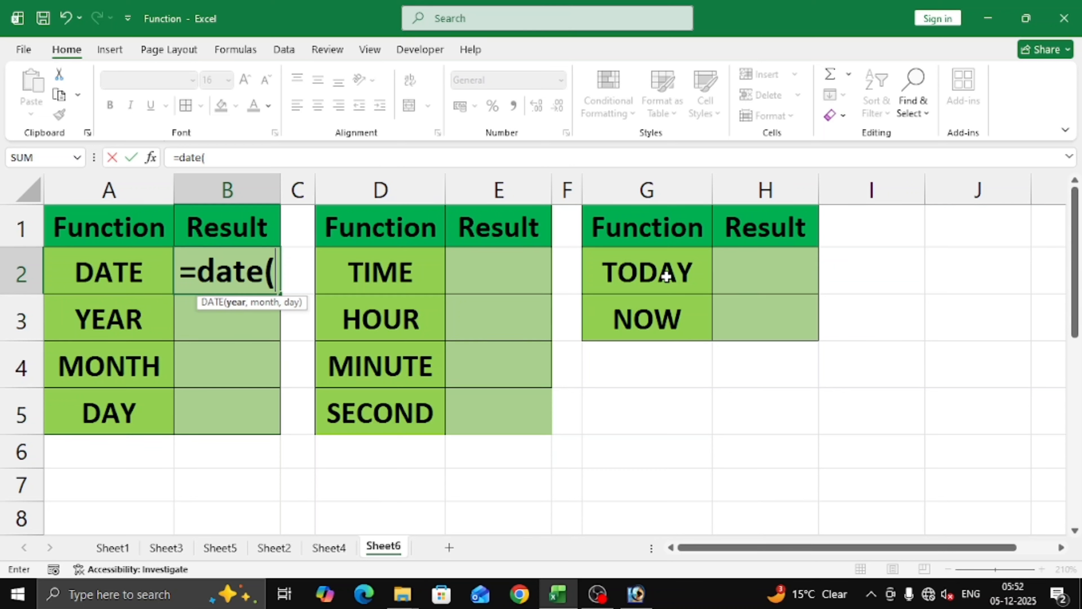
type("2008")
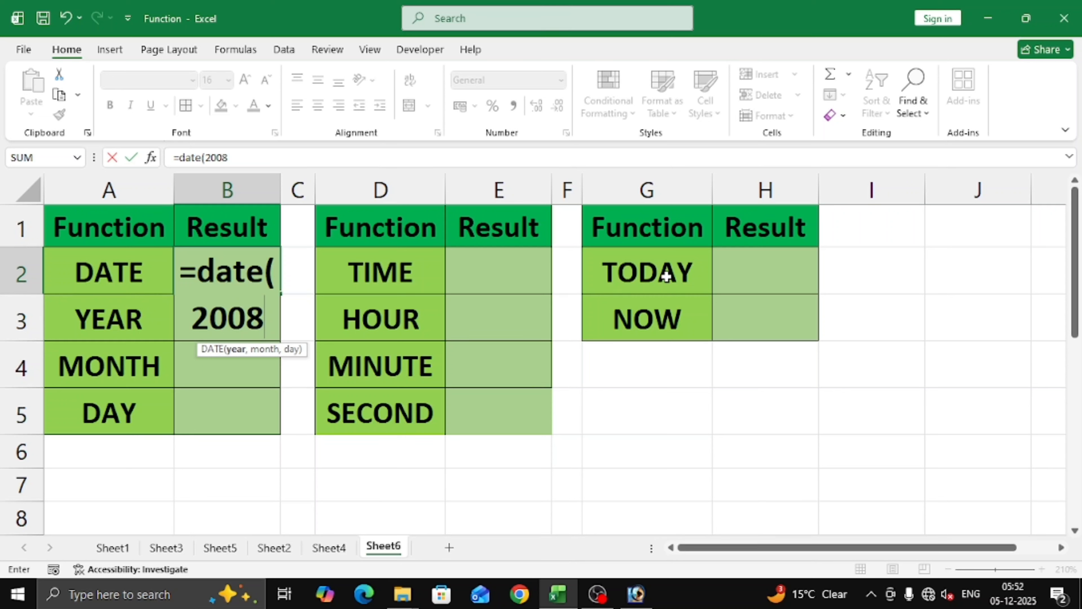
type(",")
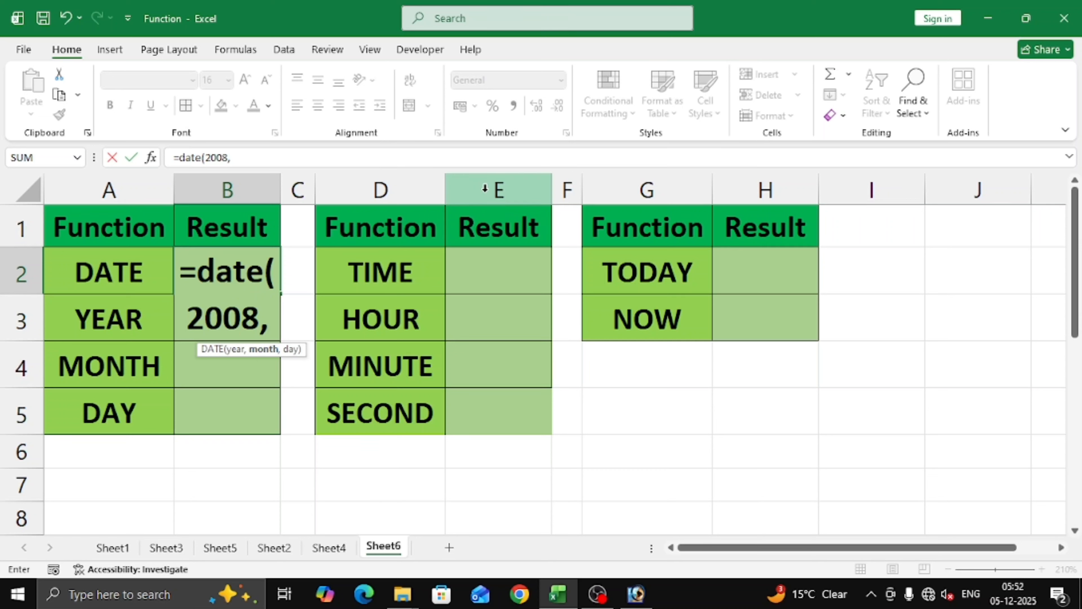
type("5")
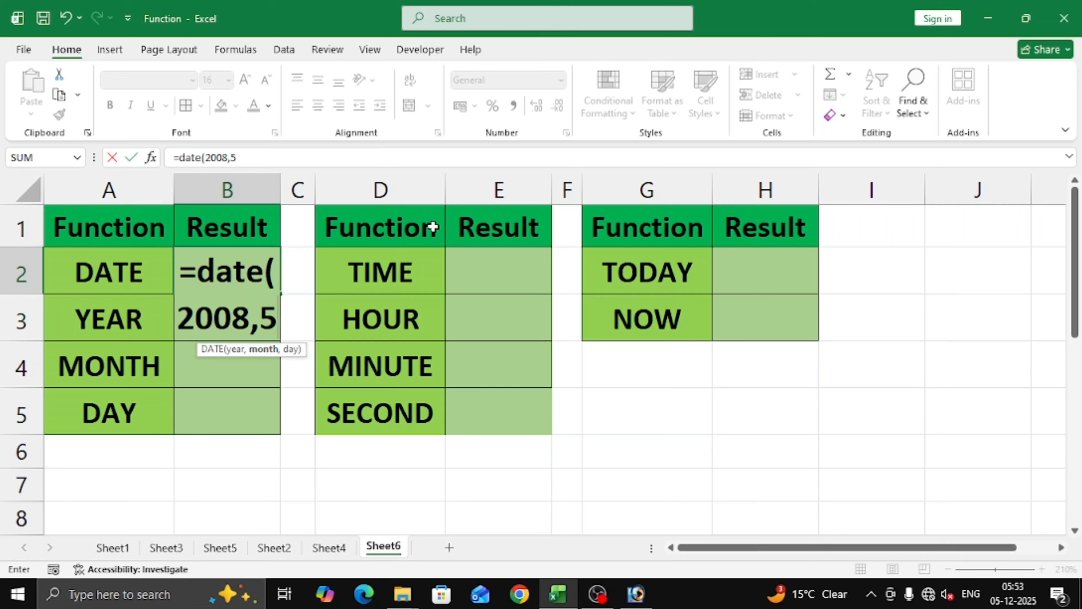
type(",")
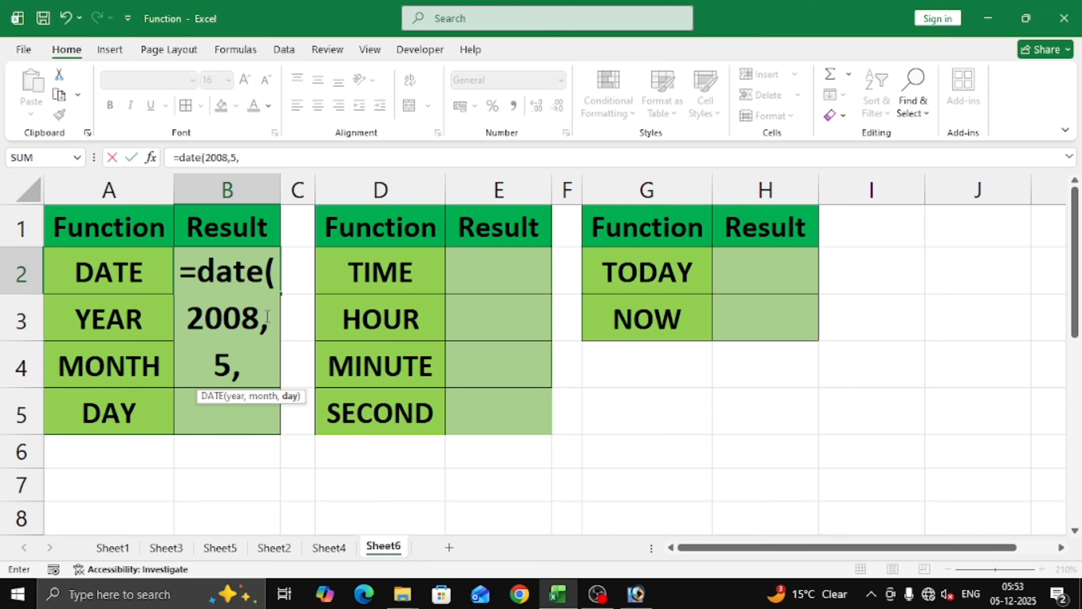
type("6")
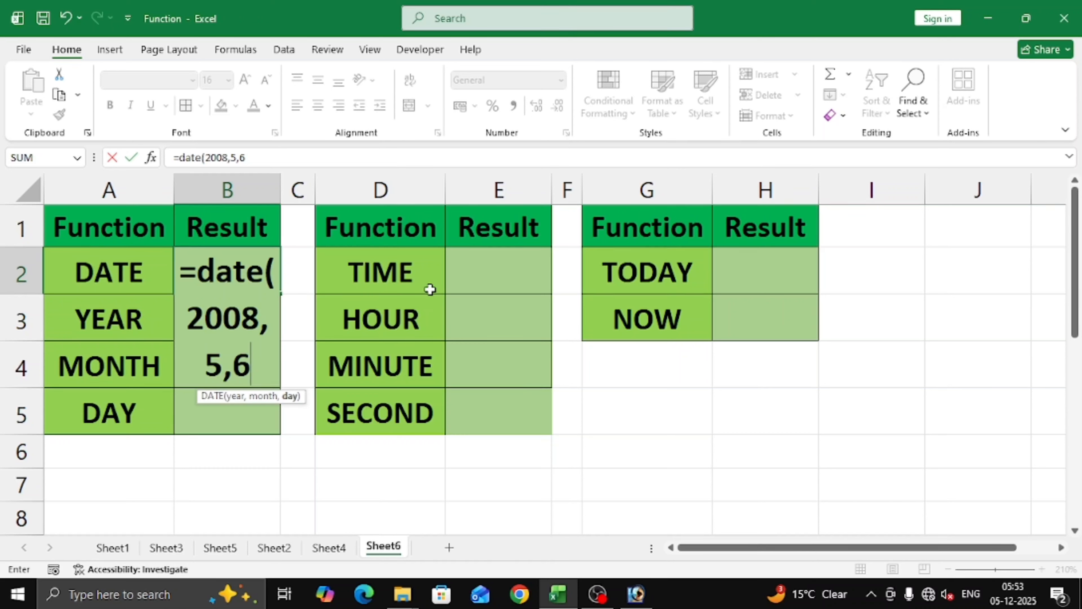
type(")")
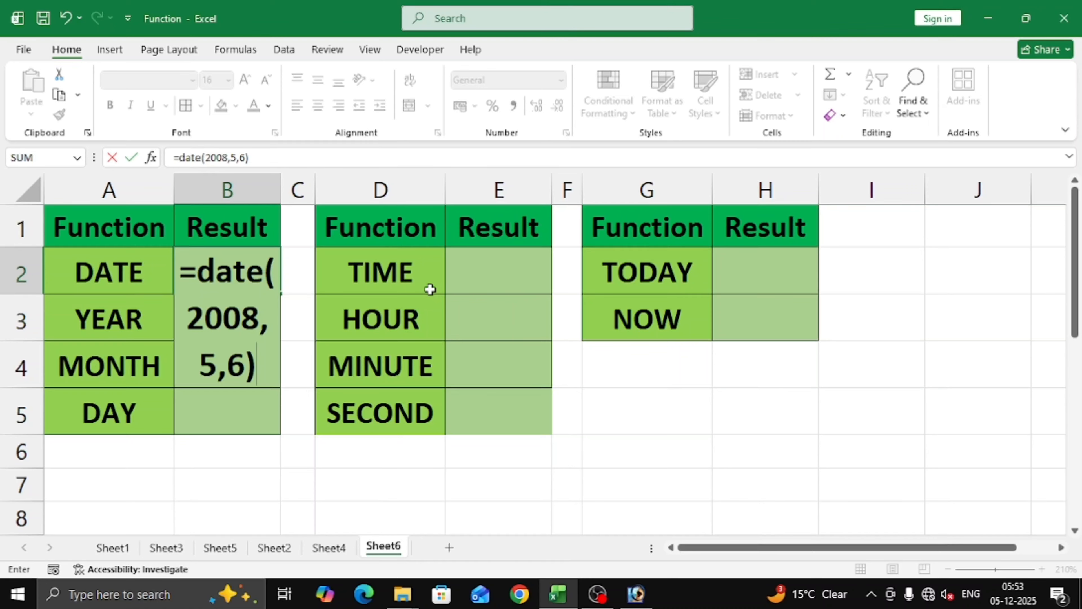
key("Return")
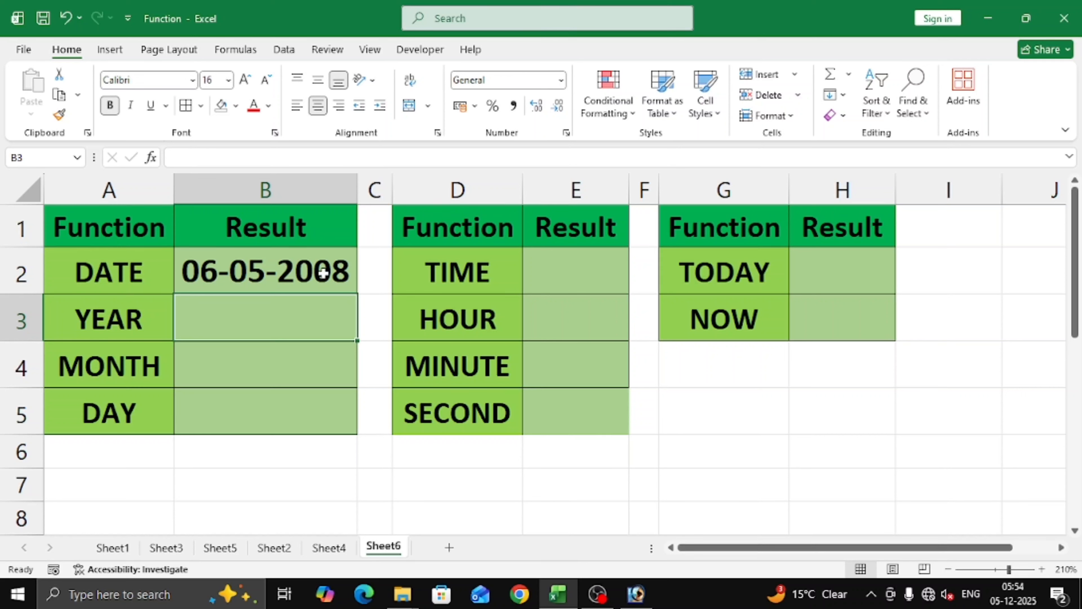
Format the date in cell B2 with the "14 March 2012" date type for the English (India) locale
left_click(214, 277)
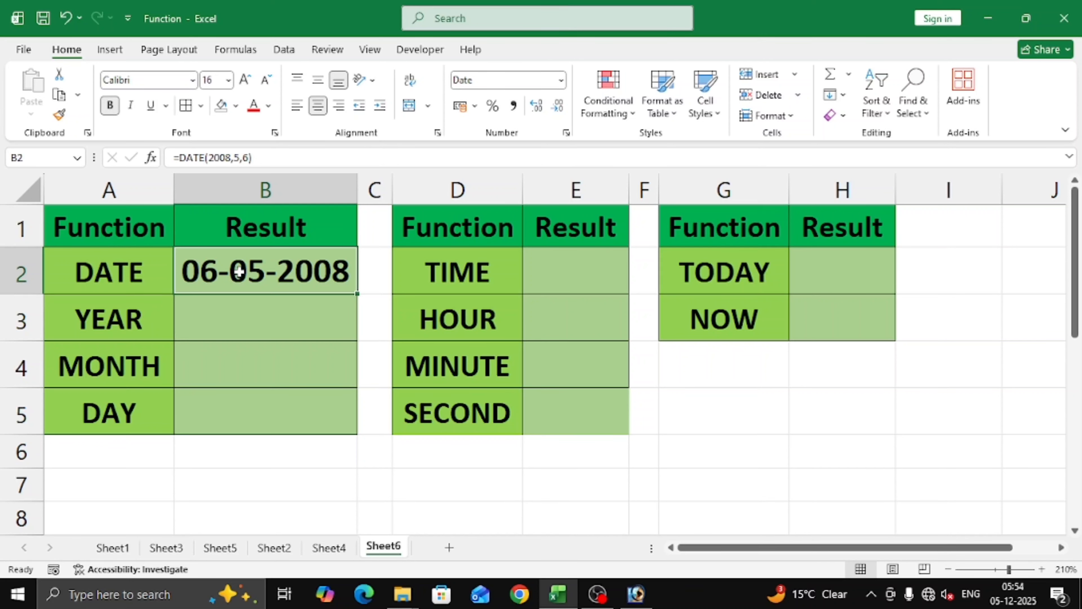
left_click(275, 133)
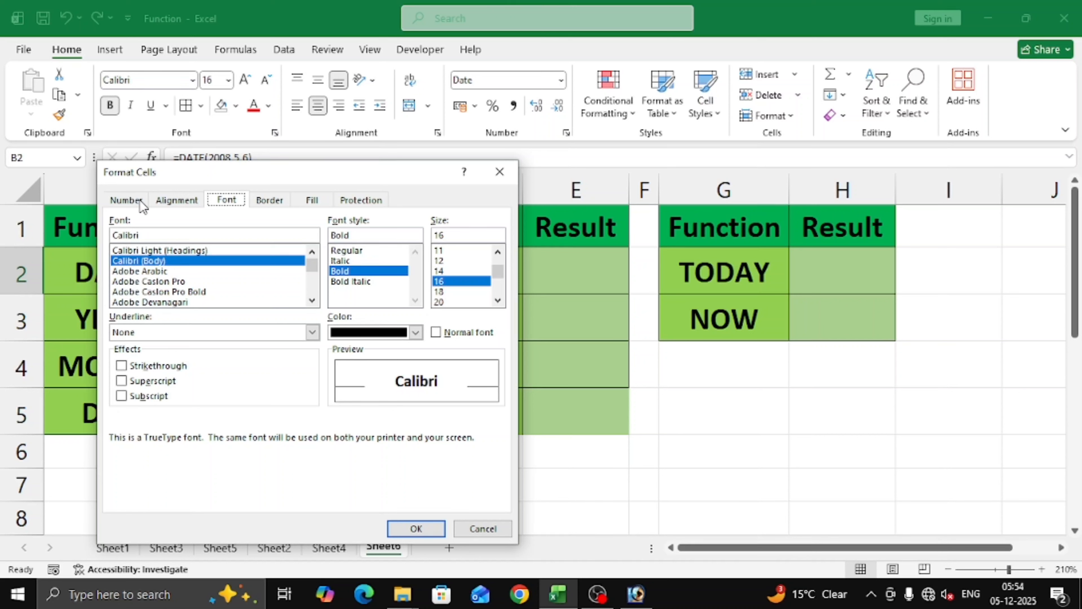
left_click(128, 200)
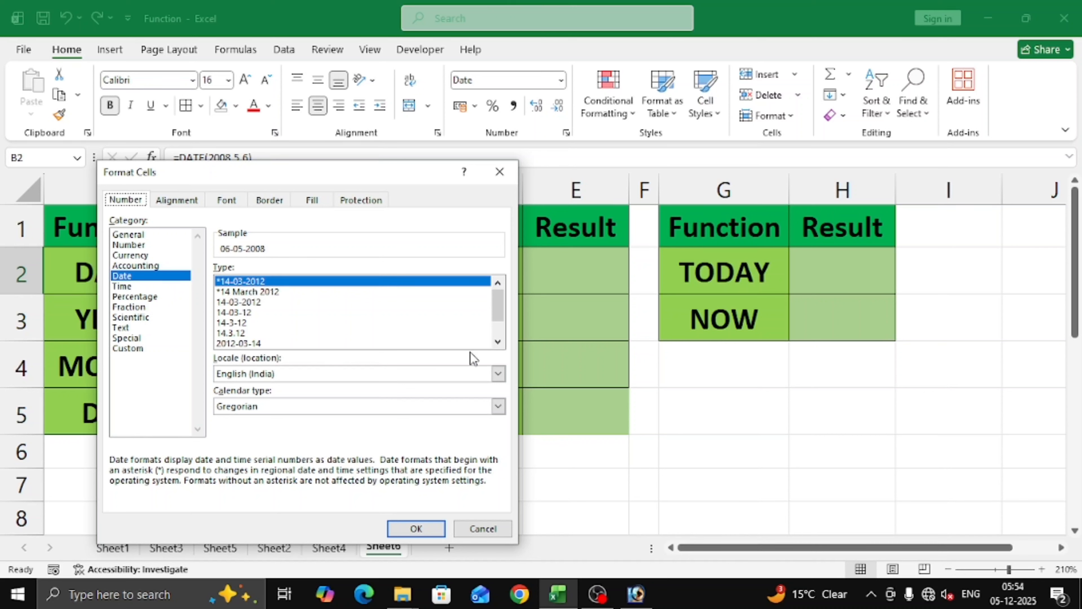
left_click(498, 341)
left_click(498, 342)
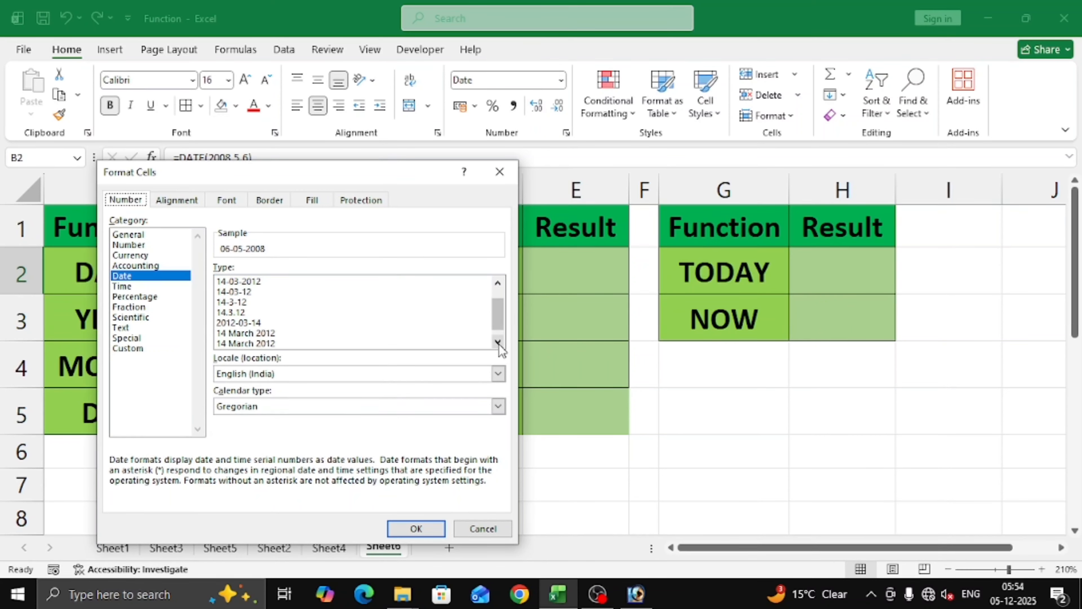
left_click(498, 341)
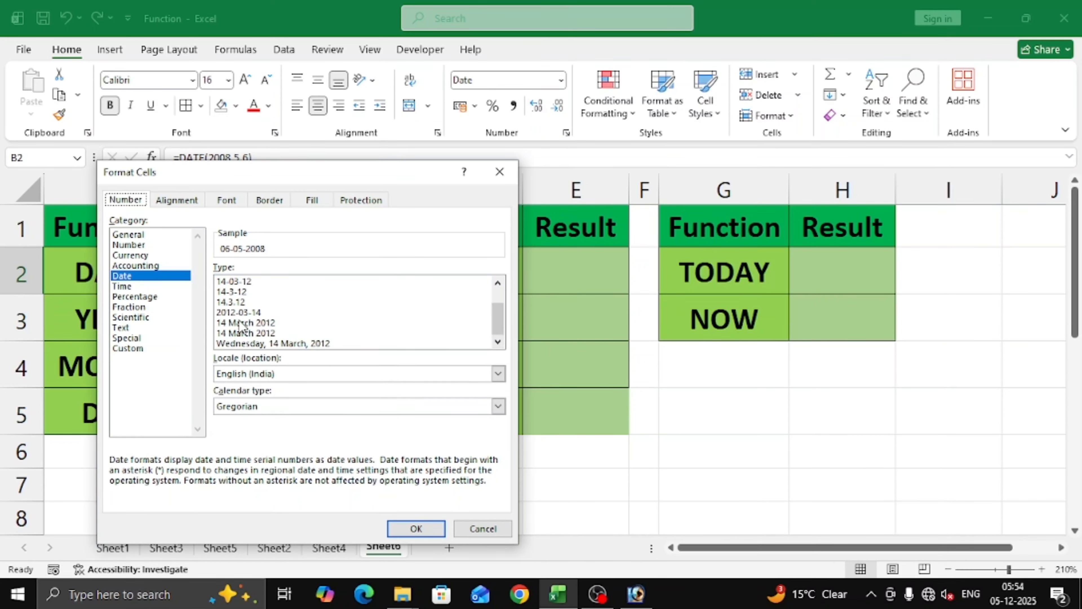
left_click(217, 323)
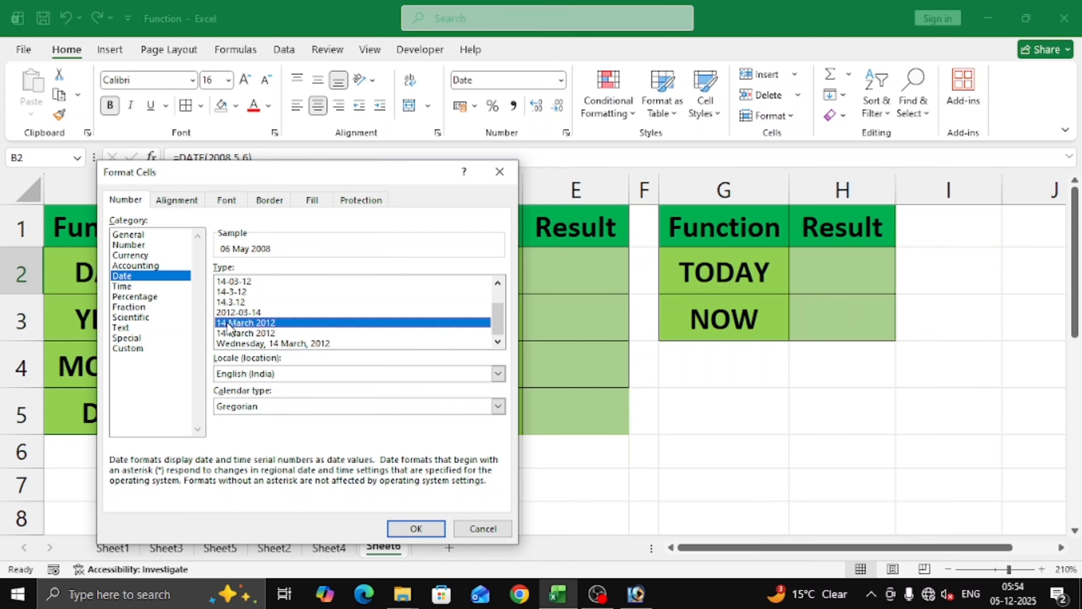
left_click(415, 528)
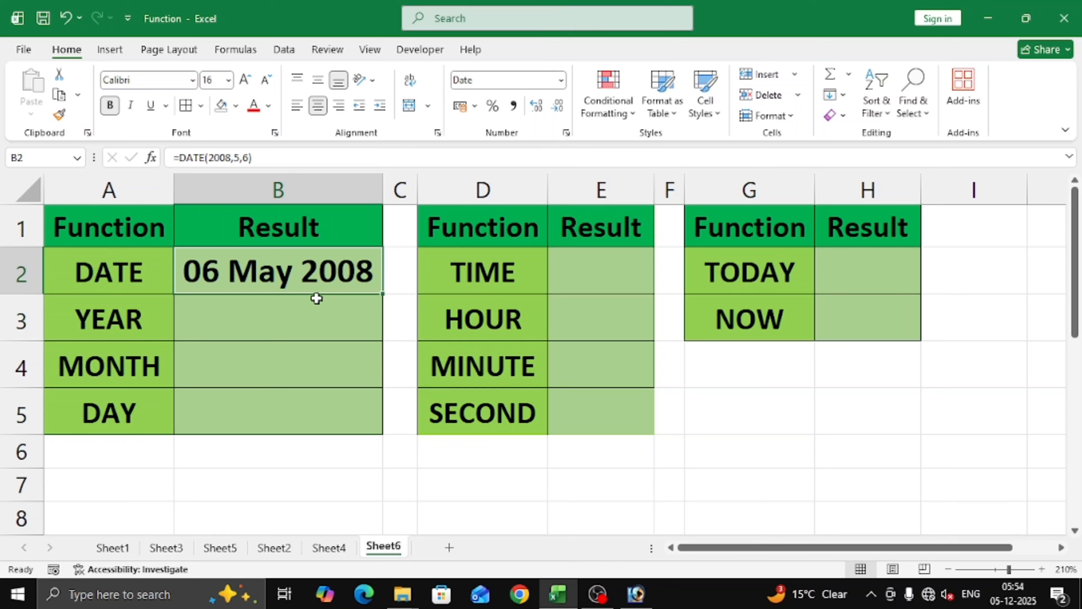
Enter =YEAR(B2) in cell B3 to extract the year from the date
left_click(254, 317)
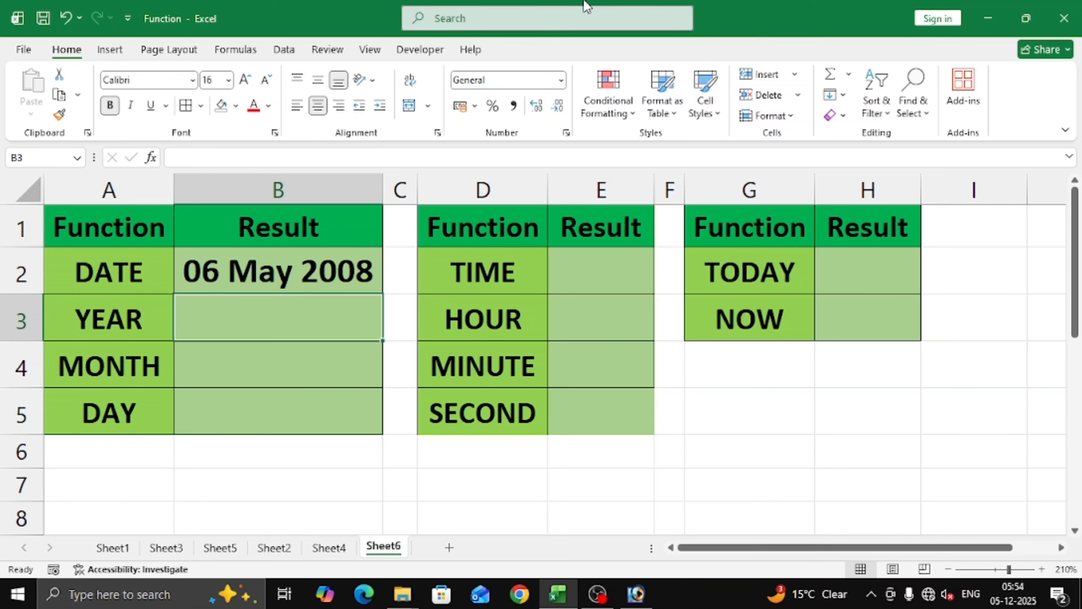
type("=y")
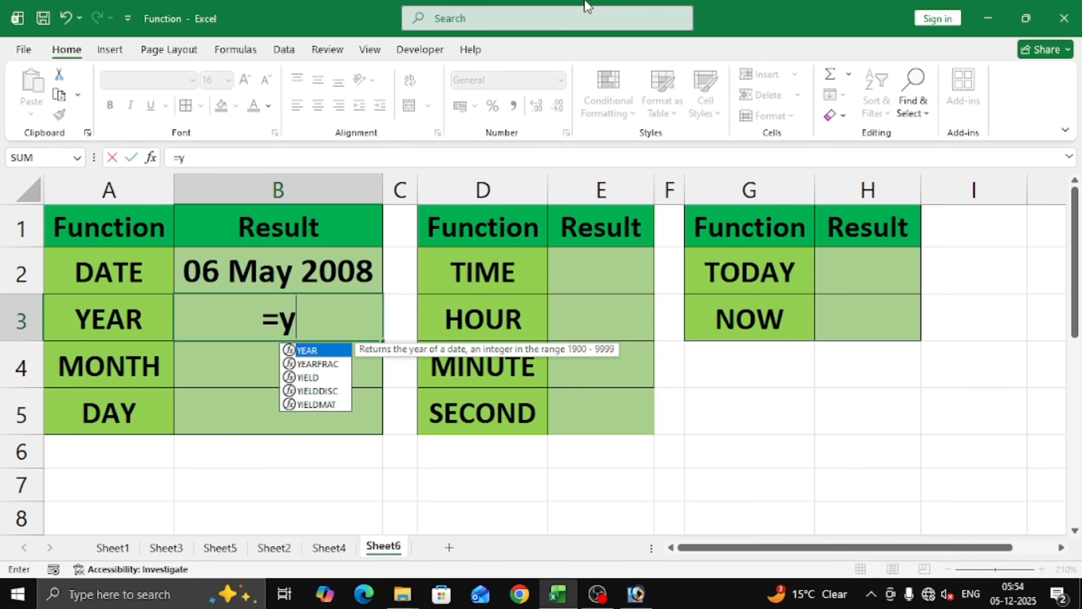
type("ear")
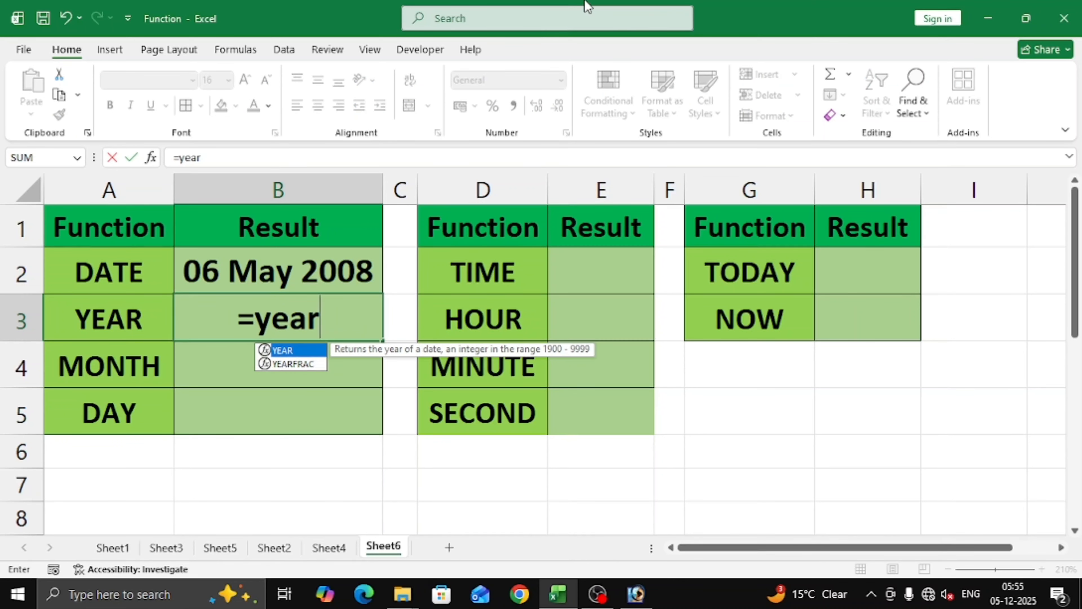
type("(")
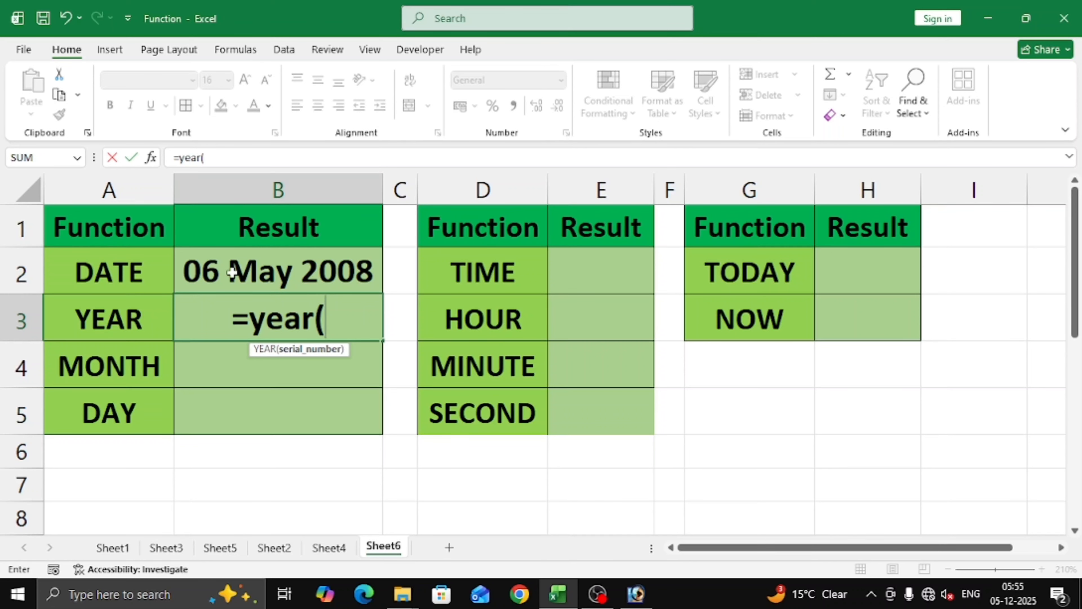
left_click(248, 273)
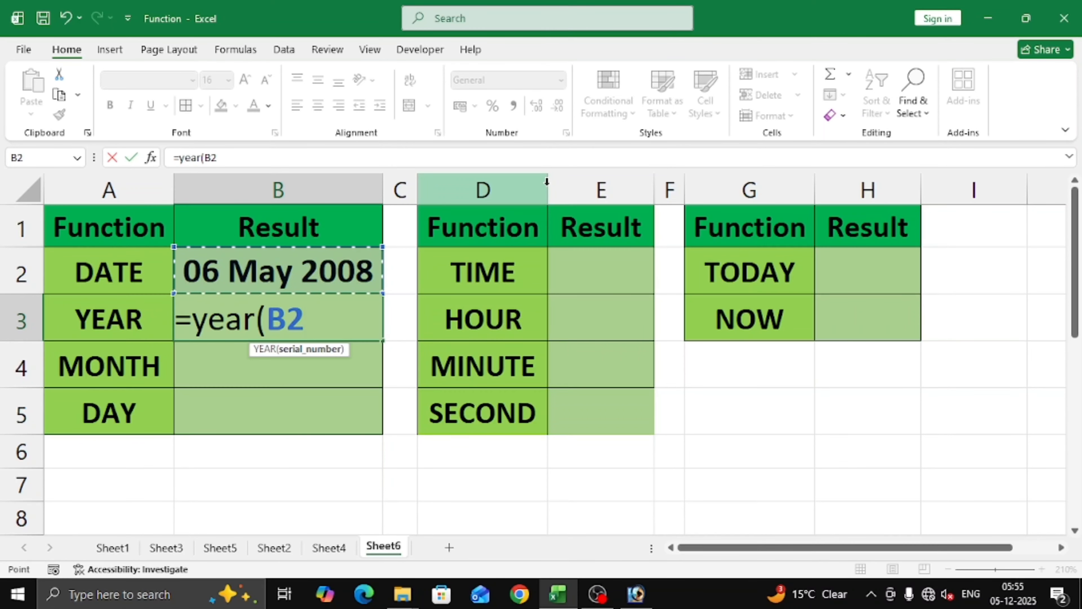
type(")")
key("ctrl+Return")
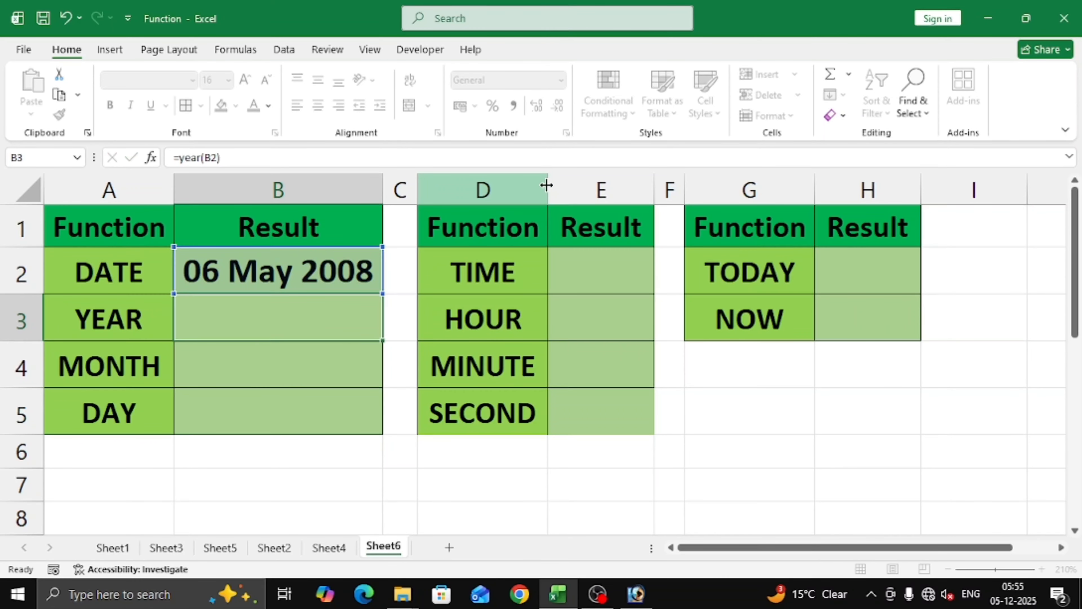
key("Return")
left_click(285, 327)
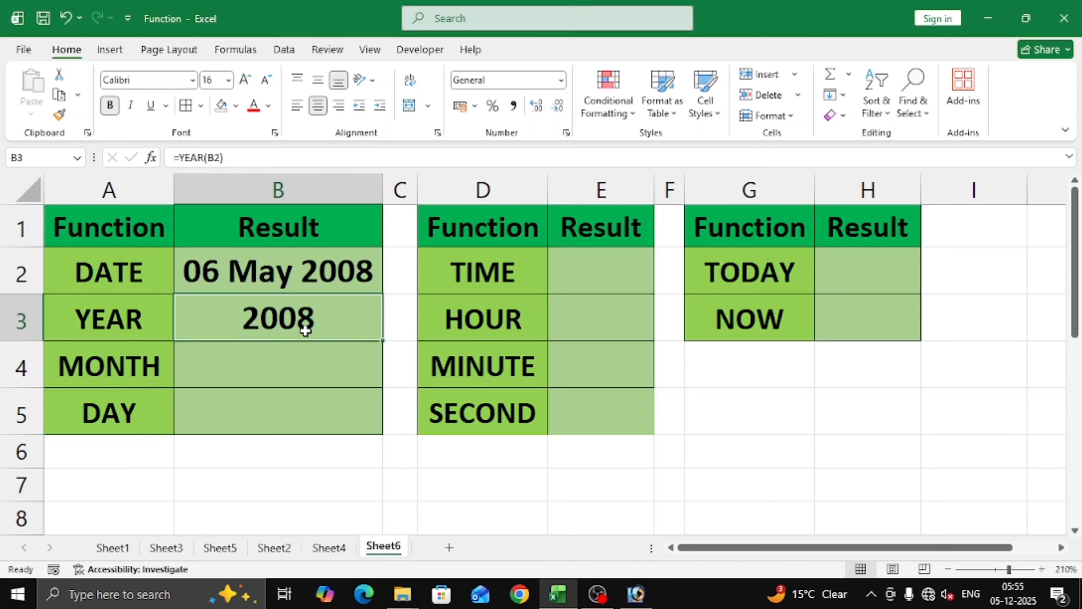
Enter =MONTH(B2) in cell B4 to extract the month from the date
left_click(282, 382)
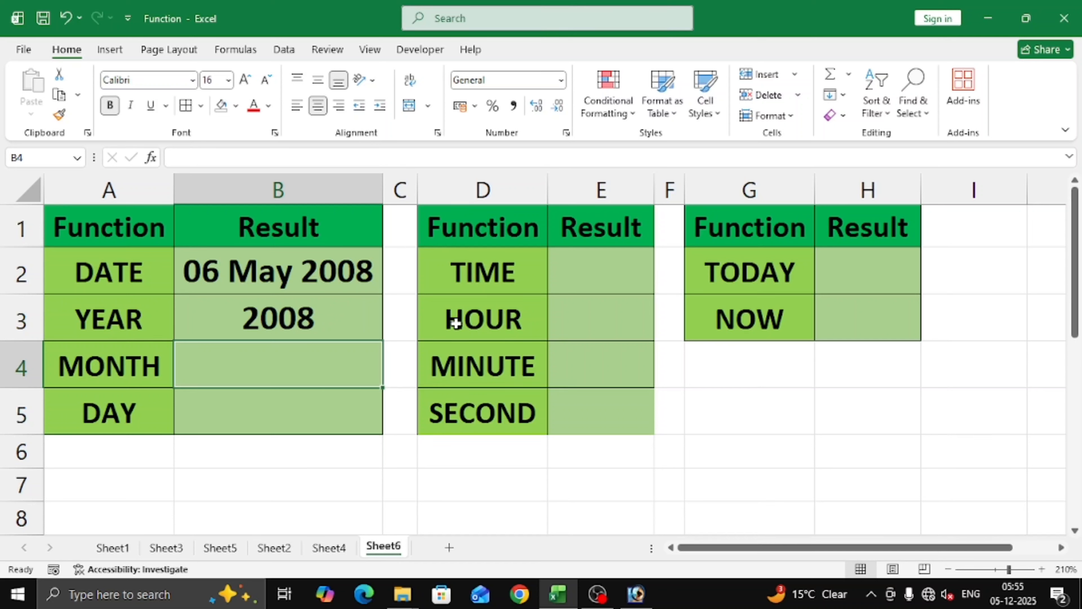
type("=mon")
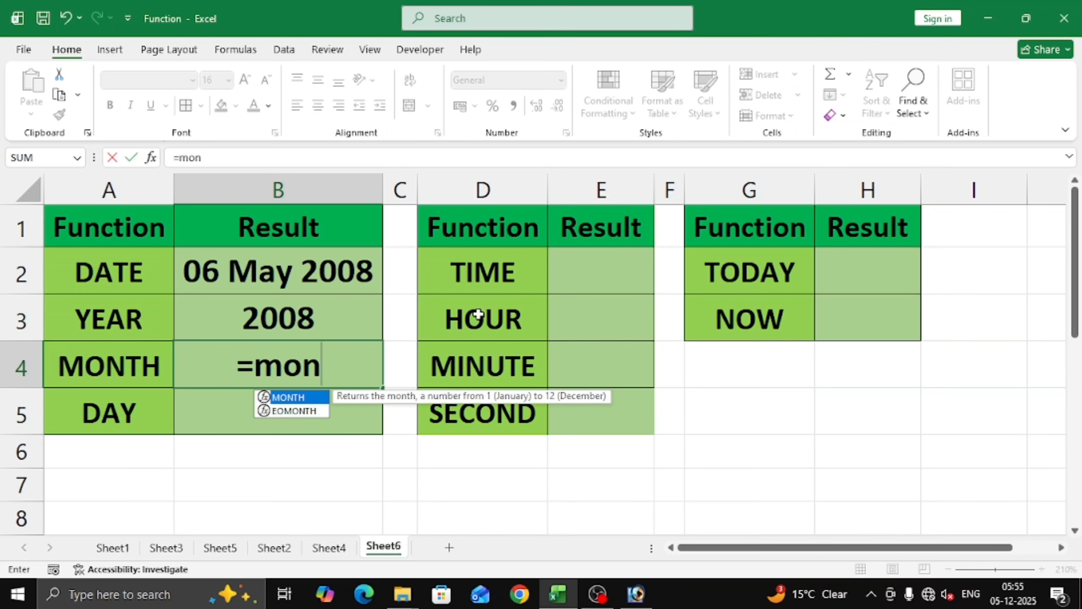
type("th(")
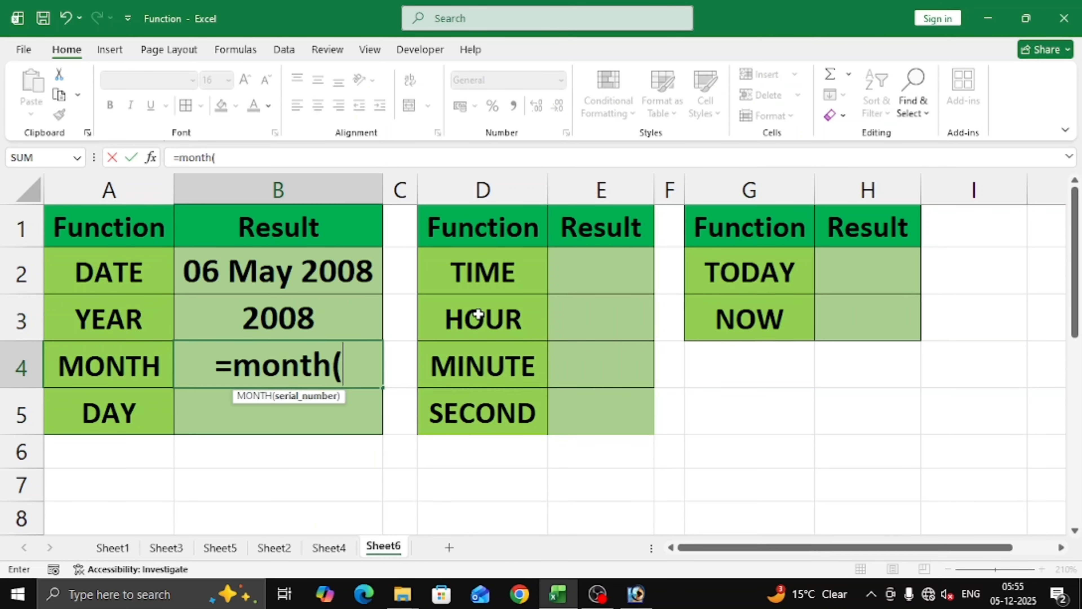
left_click(266, 272)
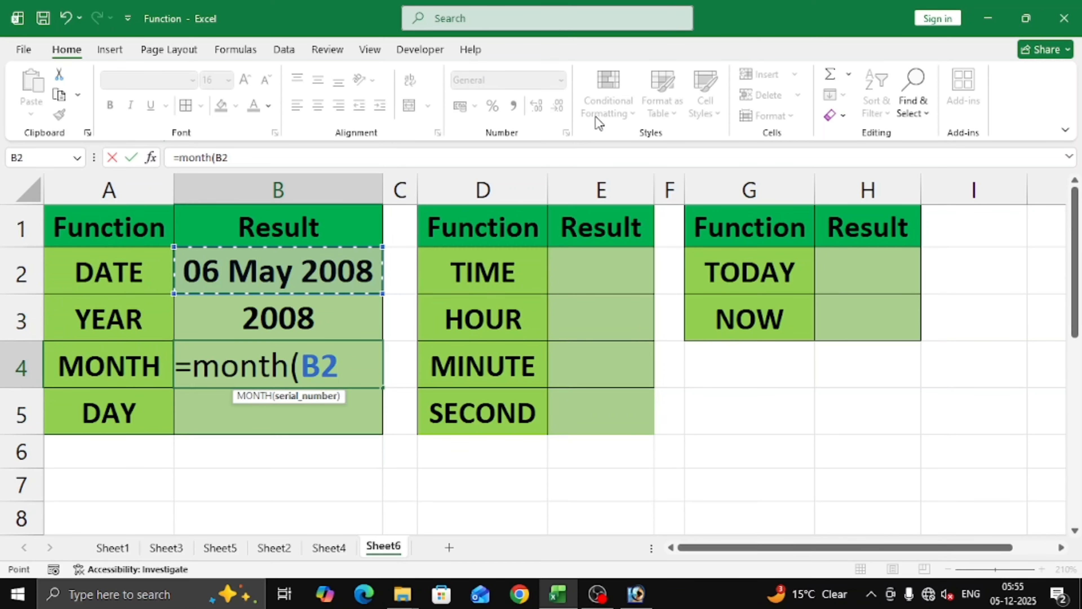
type(")")
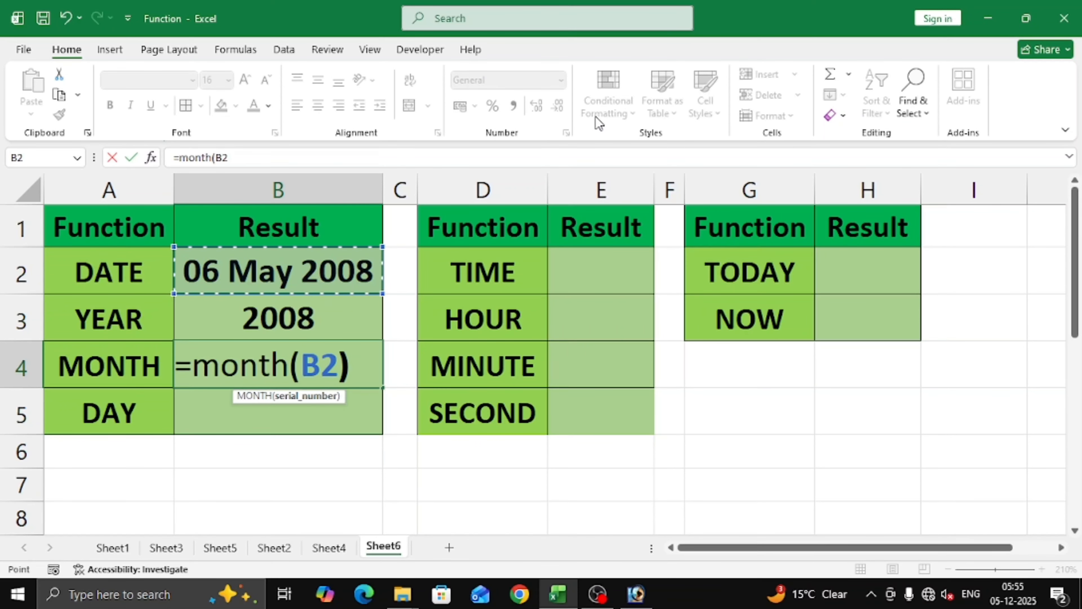
key("Return")
key("Up")
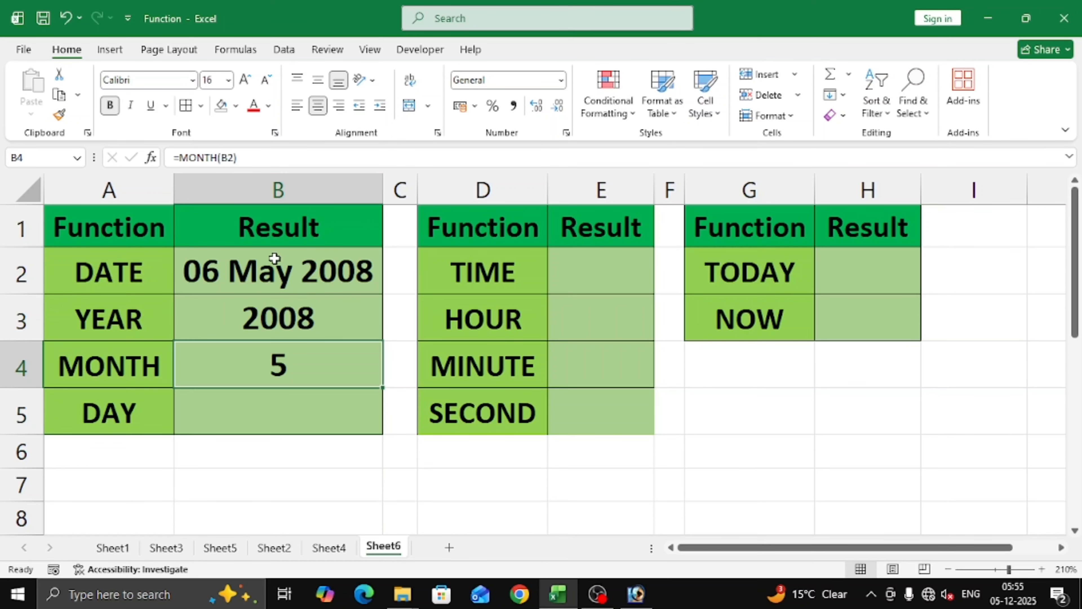
Enter =DAY(B2) in cell B5 to extract the day from the date
double_click(271, 416)
type("=day")
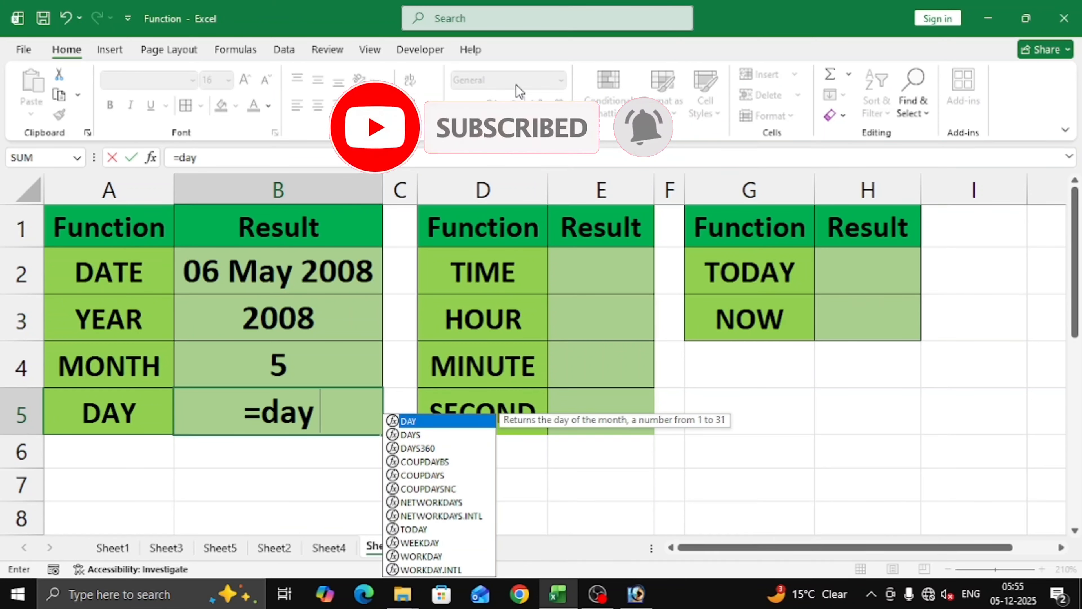
type("(")
left_click(258, 274)
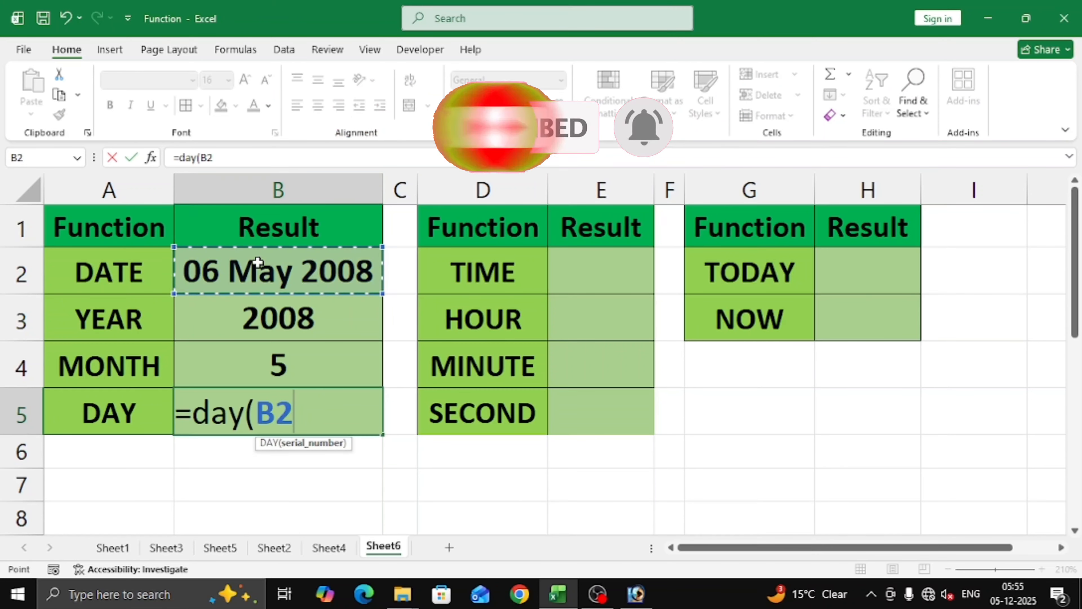
type(")")
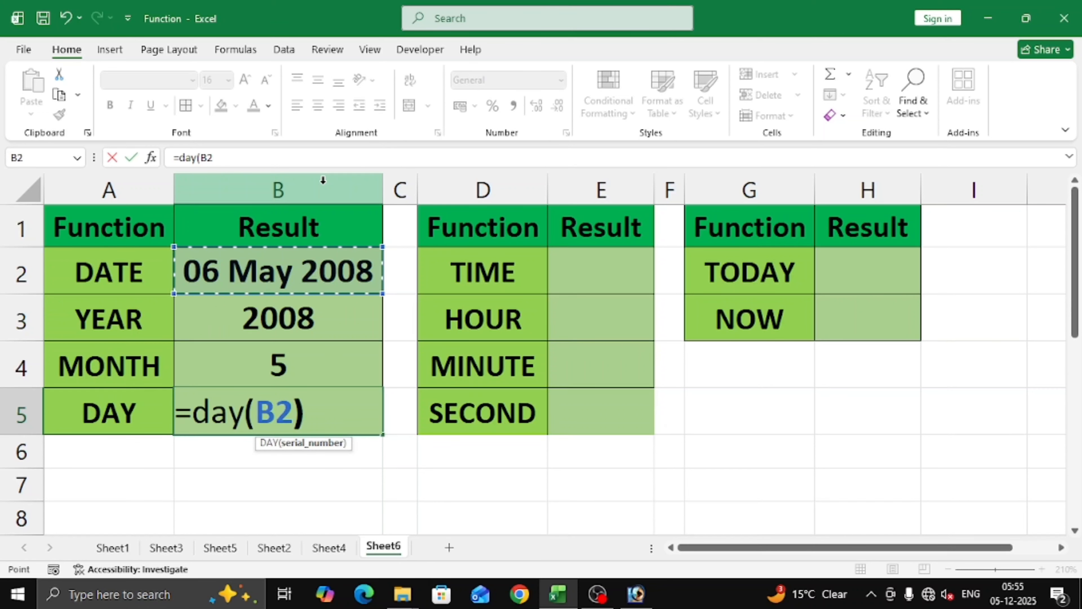
key("Return")
key("Up")
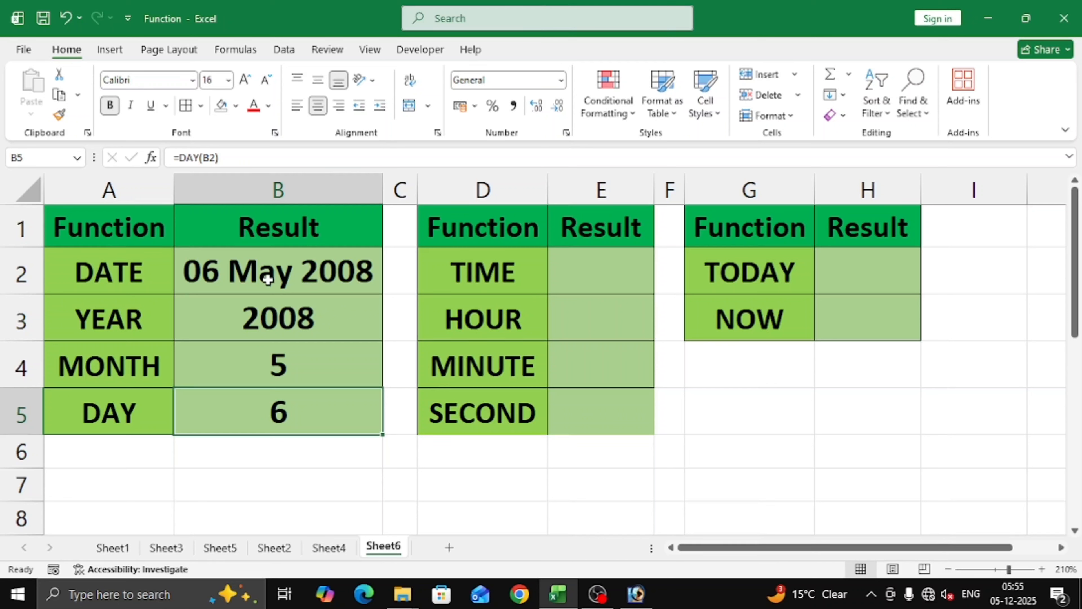
Enter =TIME(2,5,6) in cell E2 to build a time from hour, minute and second
left_click(601, 273)
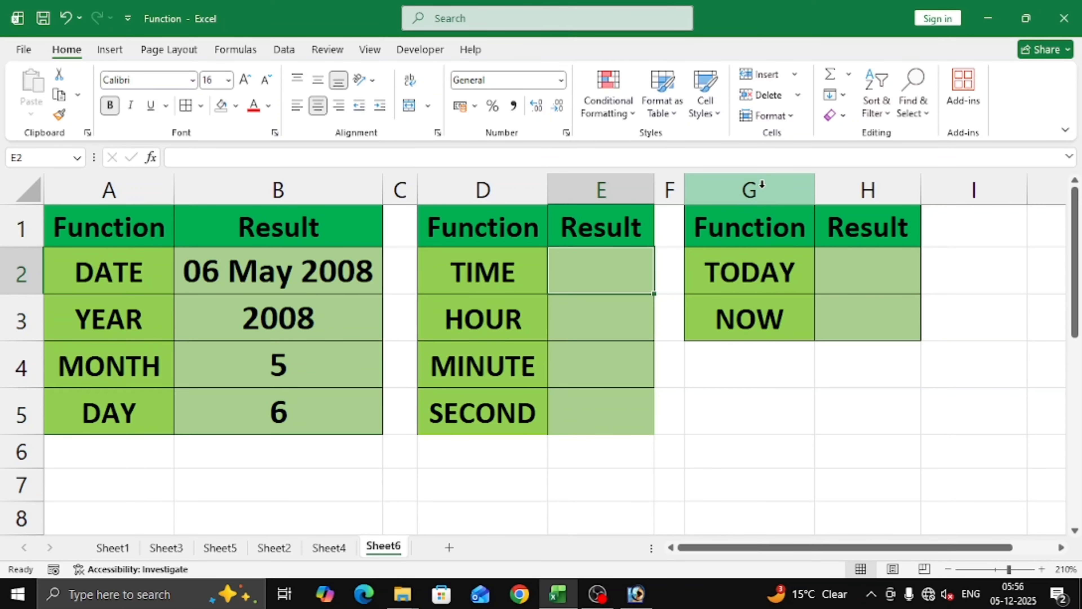
type("=")
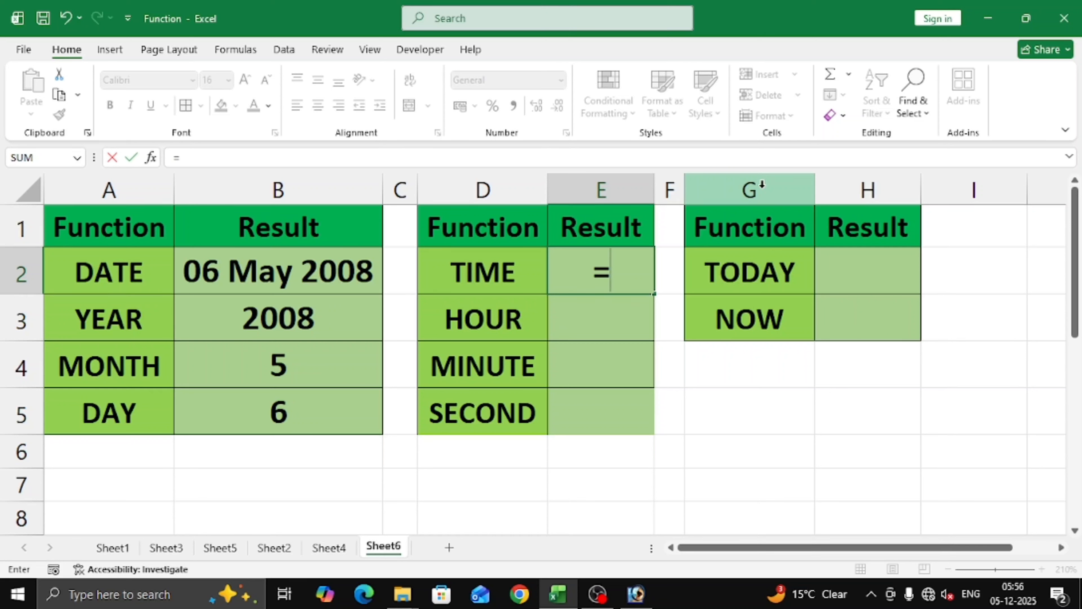
type("time")
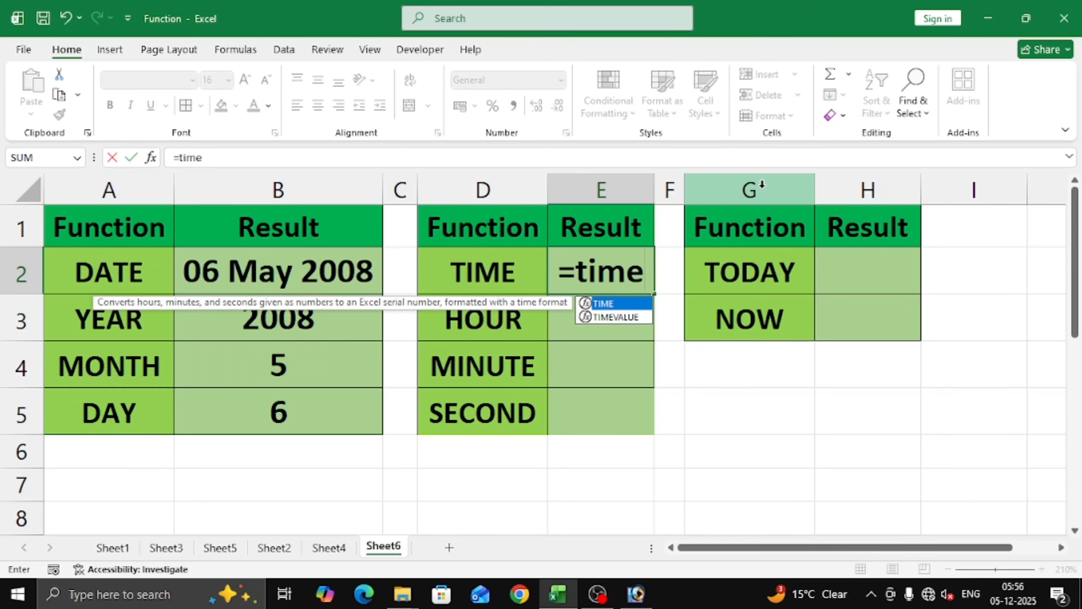
type("(")
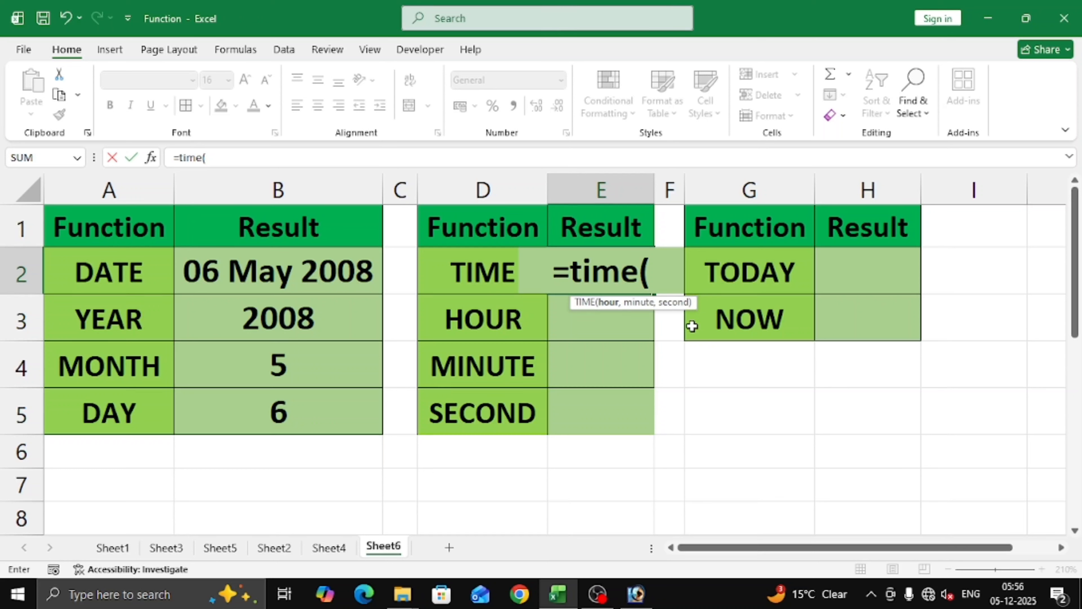
type("2")
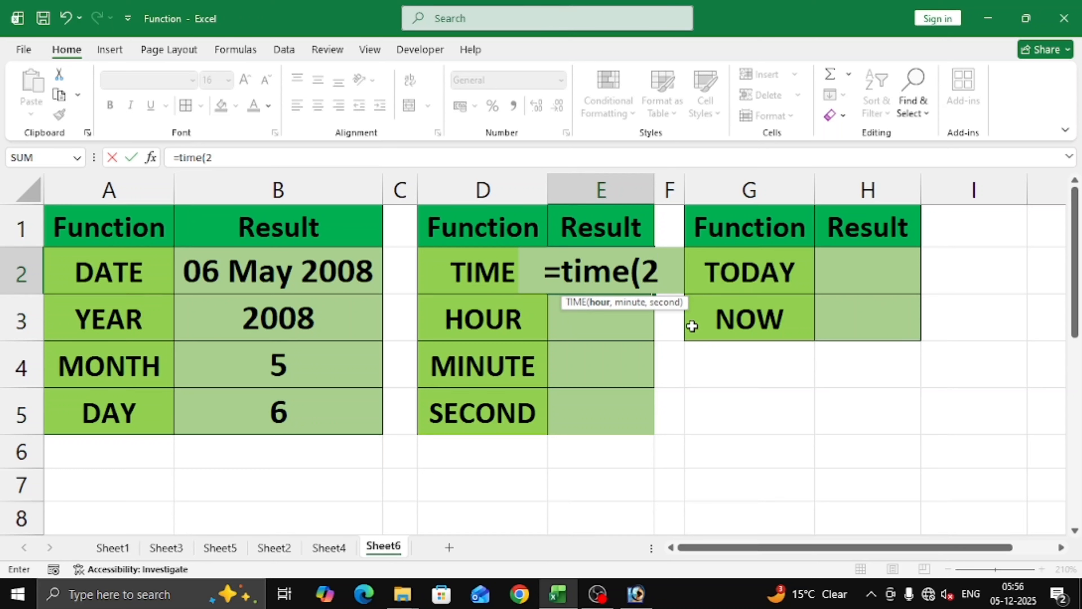
type(",")
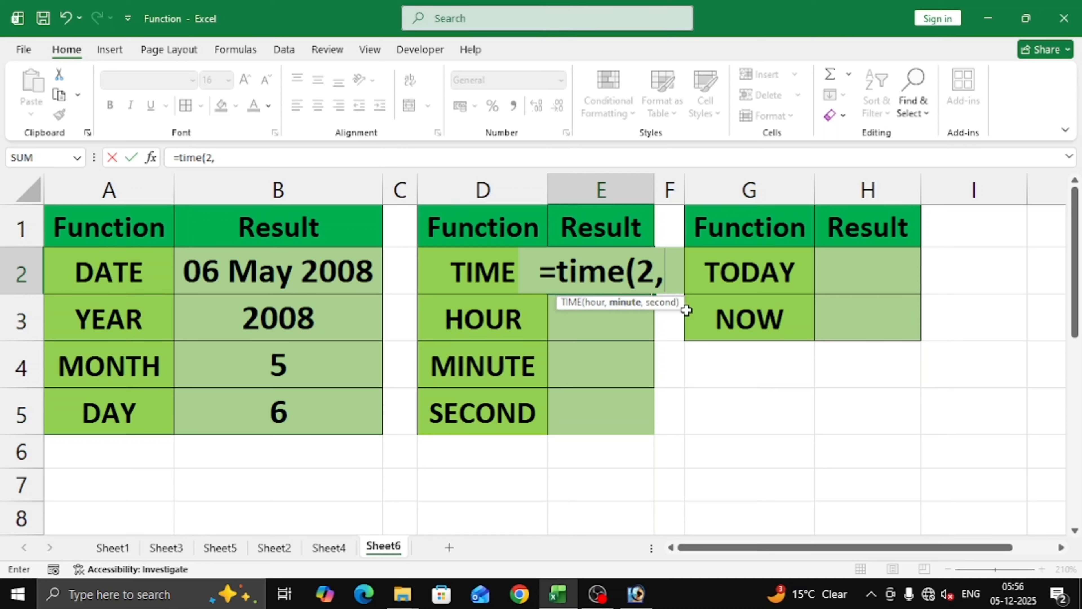
type("5")
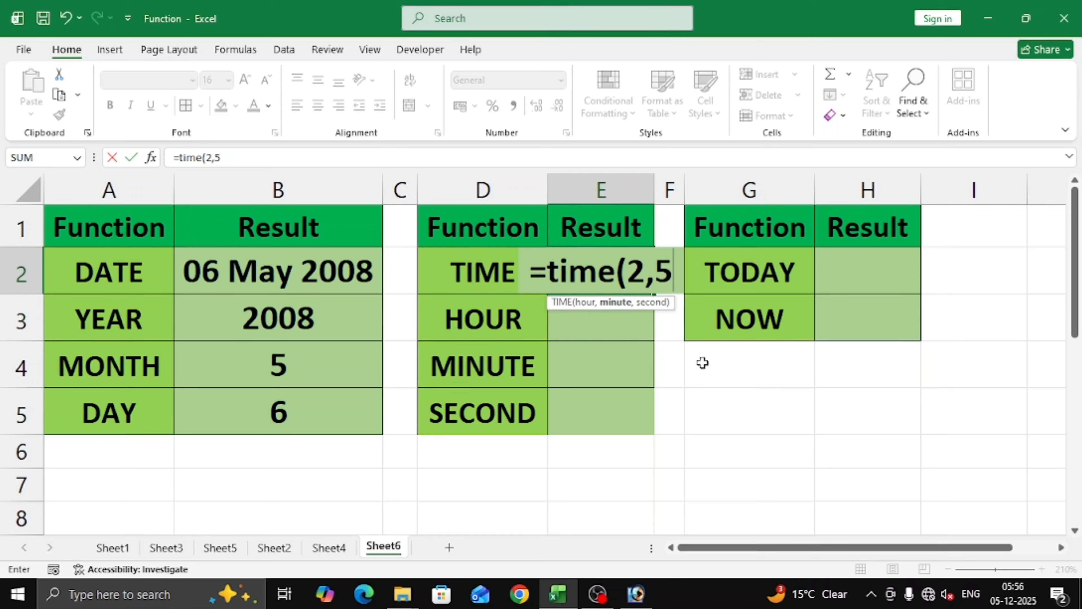
type(",6")
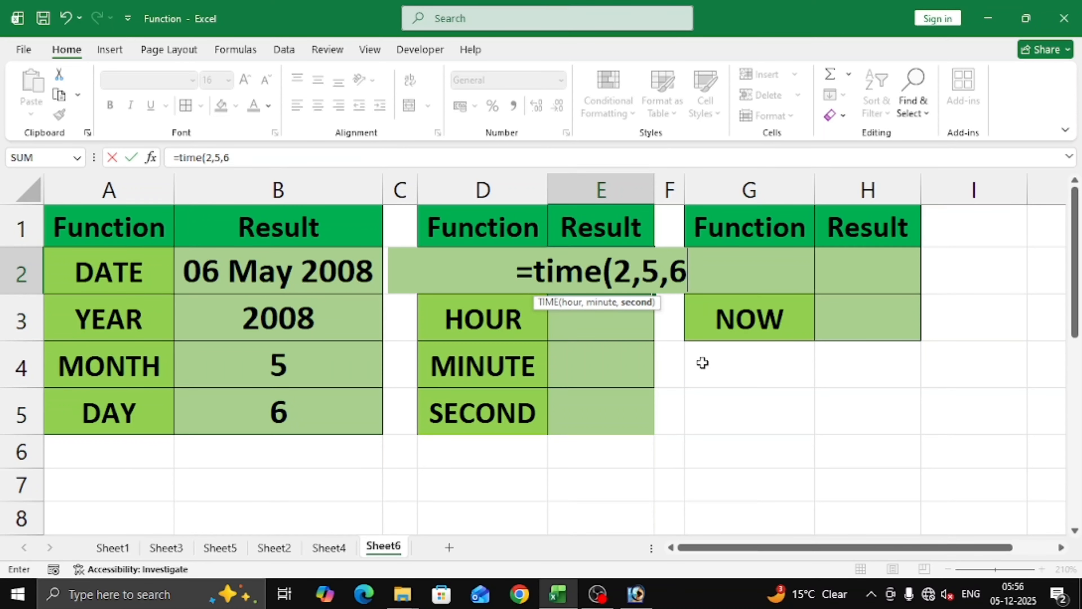
type(")")
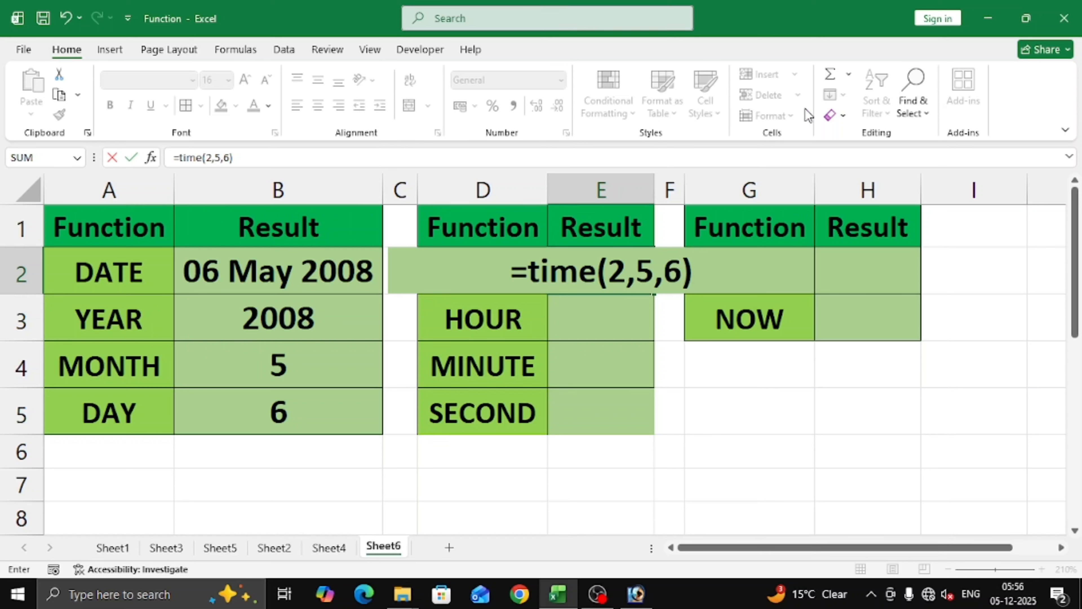
key("Return")
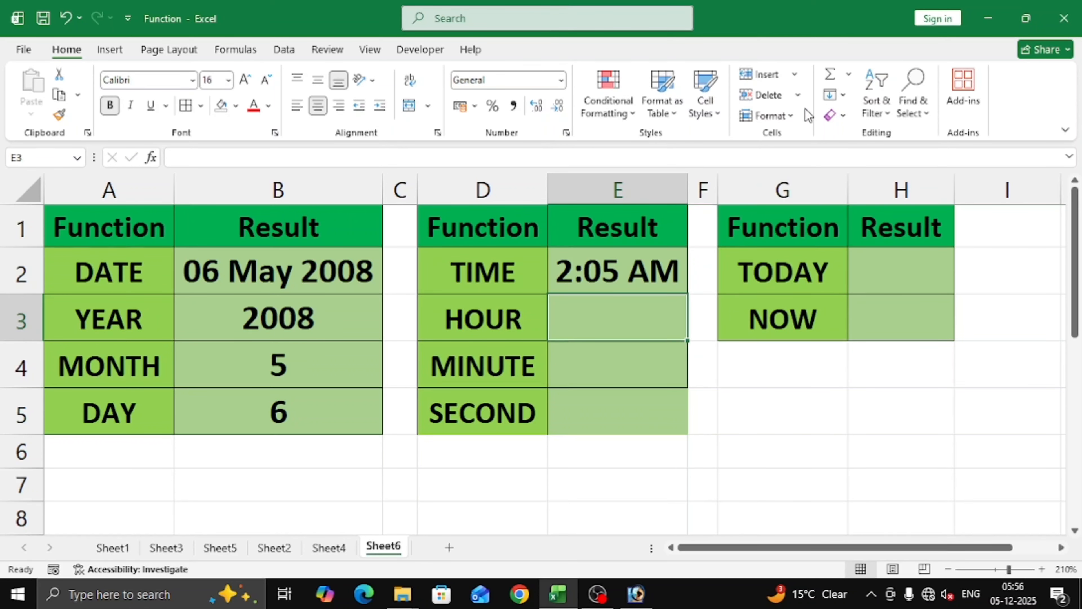
Format the time in cell E2 with the "1.30.55 PM" time type for the English (India) locale
key("Up")
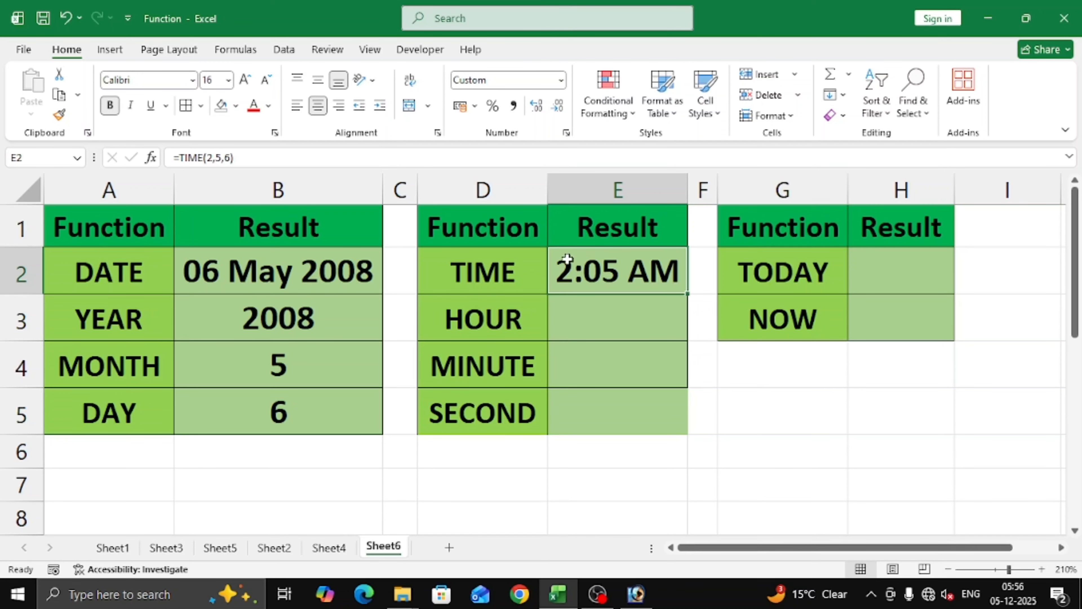
left_click(275, 132)
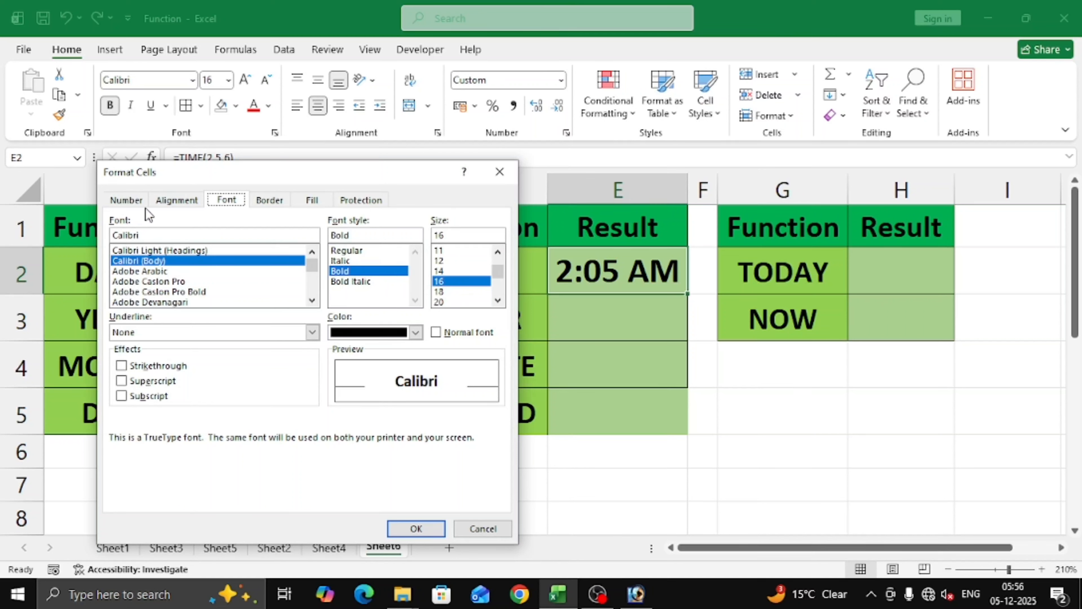
left_click(126, 199)
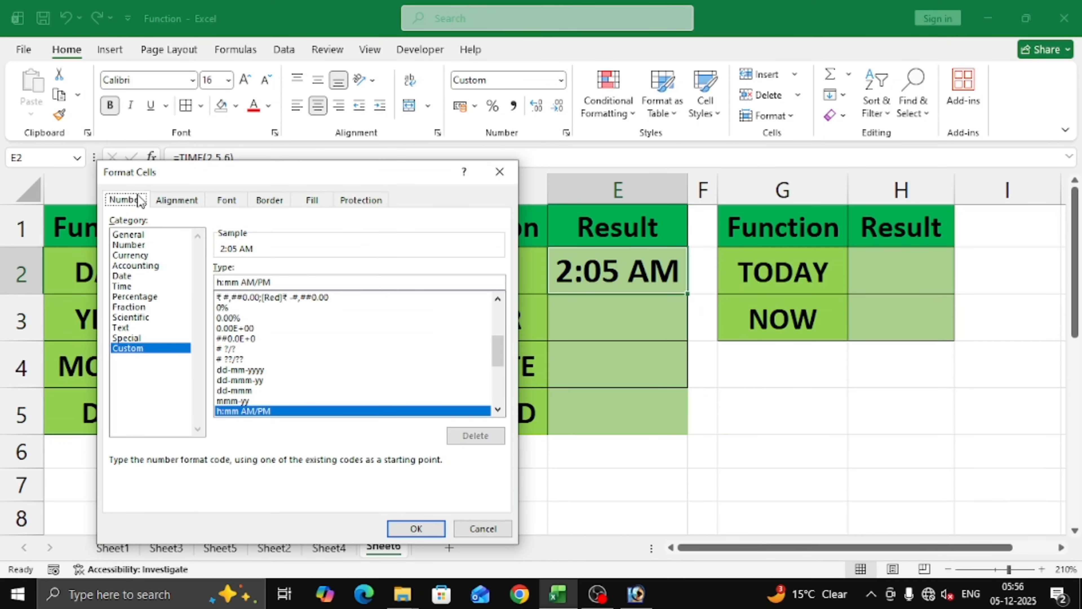
left_click(132, 287)
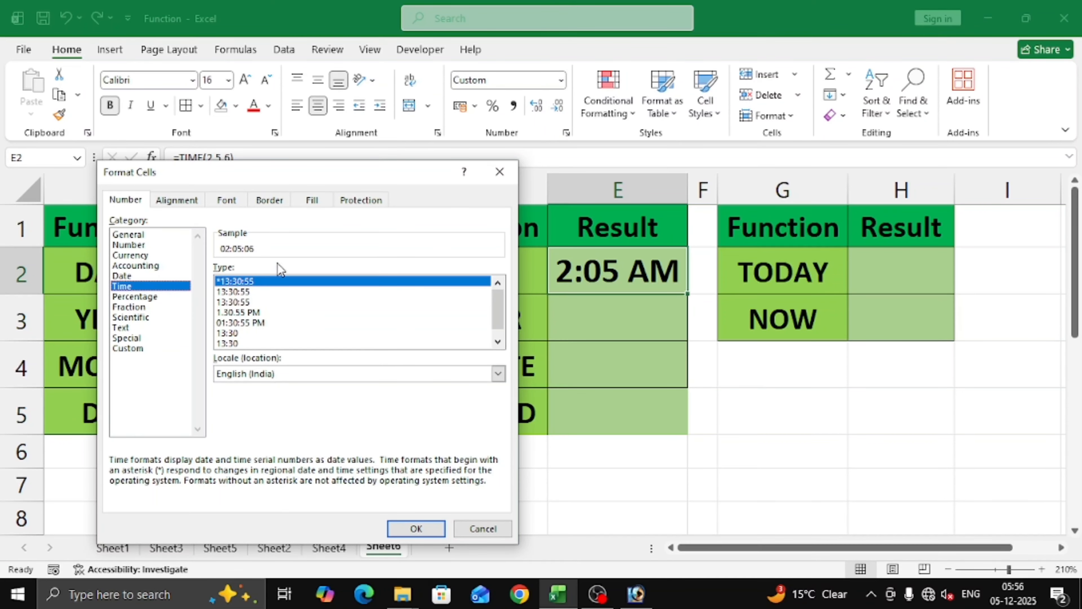
left_click(243, 314)
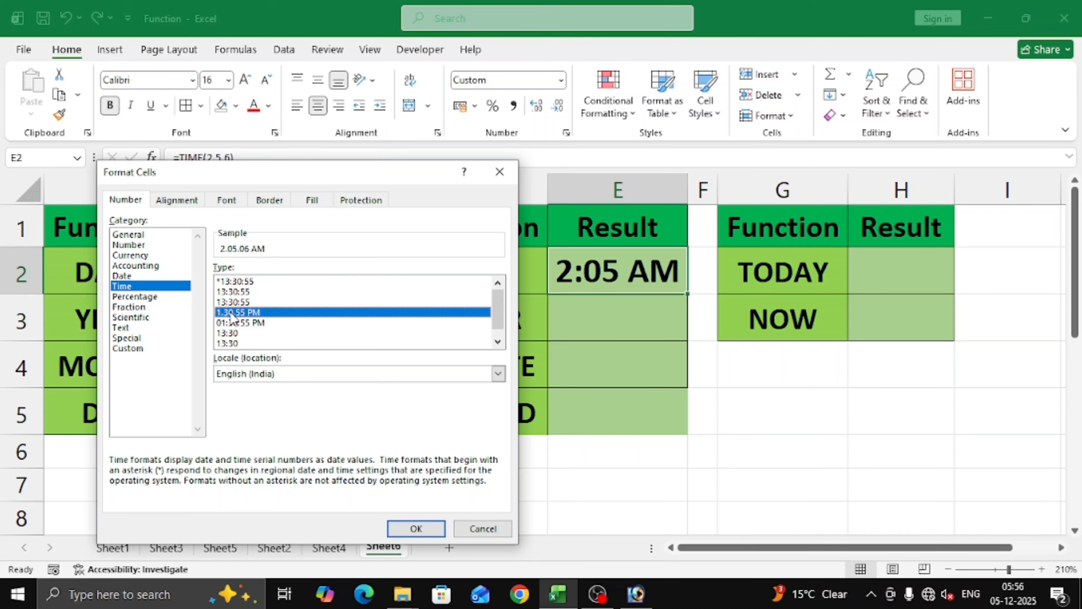
left_click(416, 529)
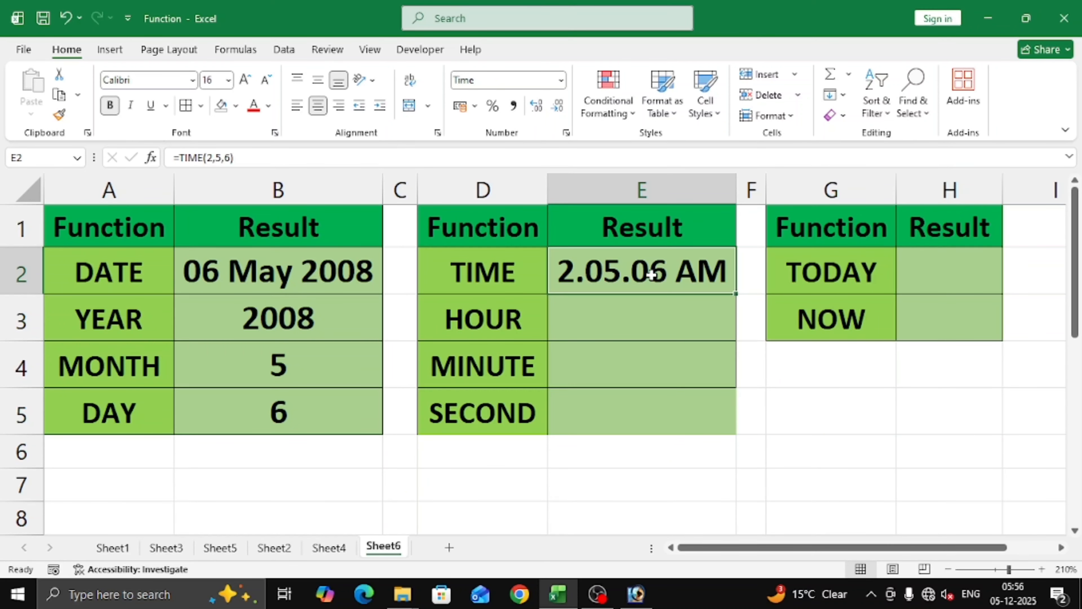
Review the available time format types for cell E2, keeping the "1.30.55 PM" type selected
left_click(274, 134)
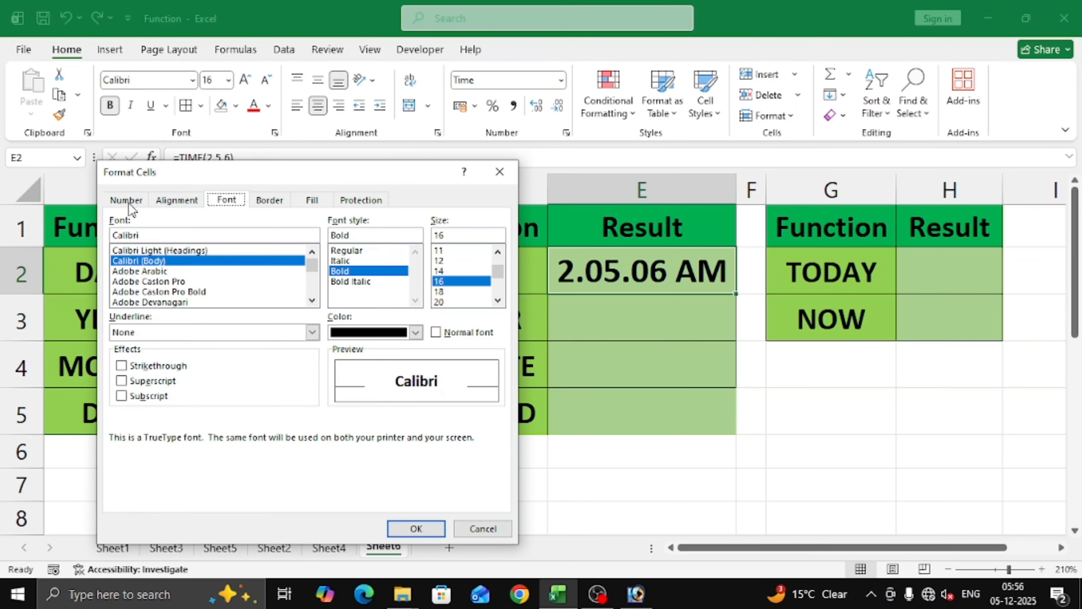
left_click(128, 200)
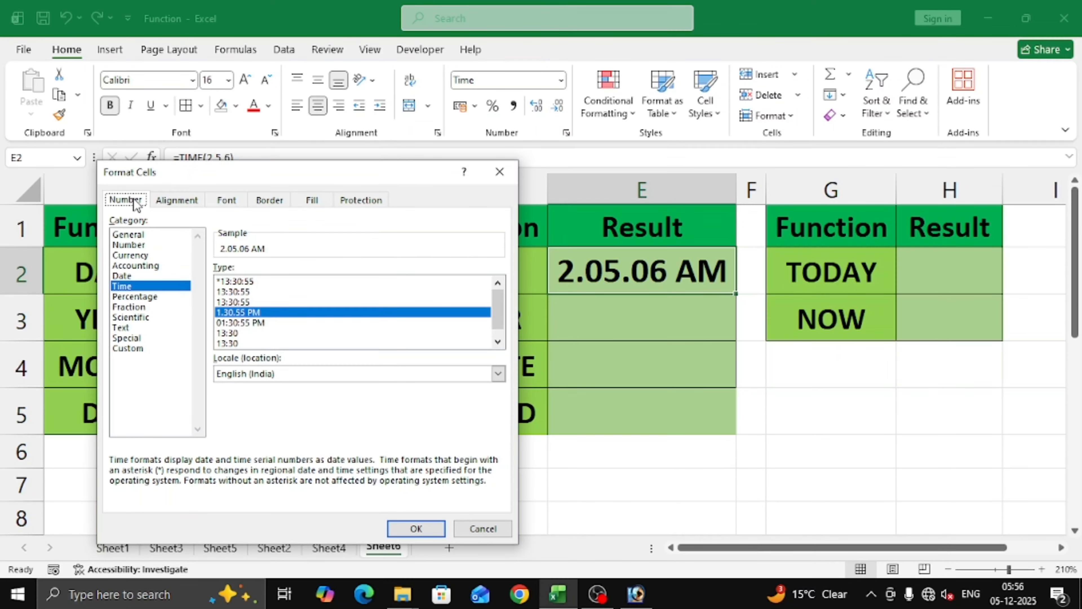
left_click(497, 342)
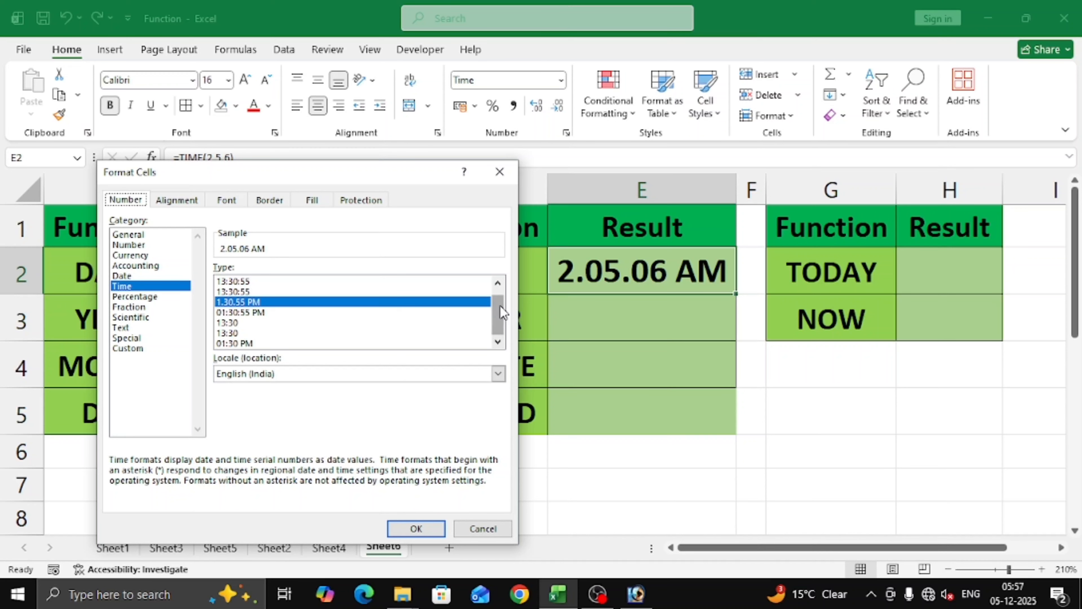
scroll(500, 305, "up", 1)
mouse_move(501, 289)
left_mouse_down()
mouse_move(500, 310)
mouse_move(500, 289)
left_mouse_up()
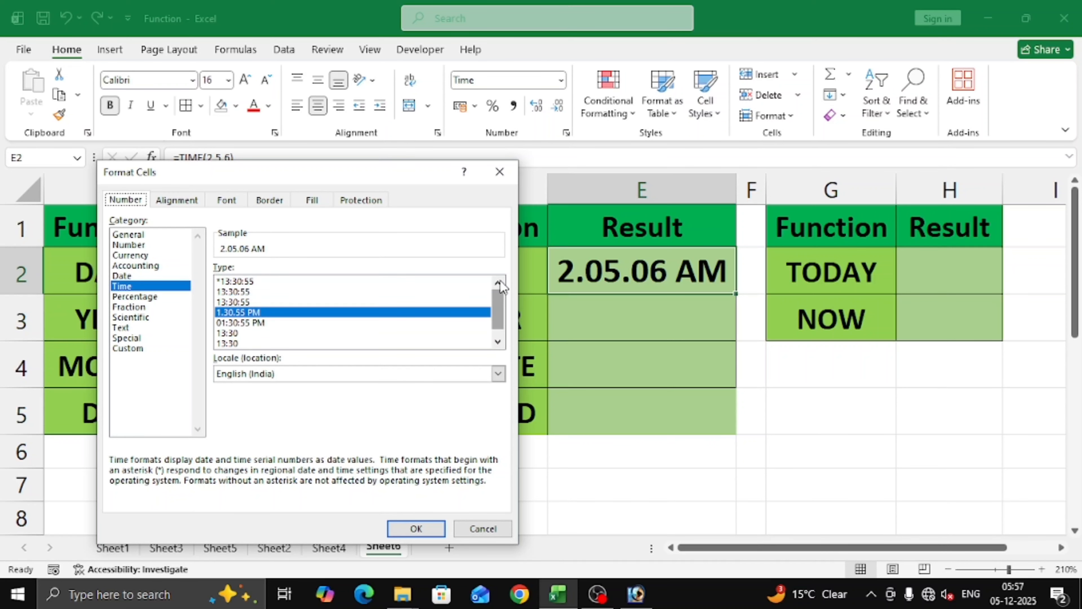
left_click(251, 313)
left_click(416, 528)
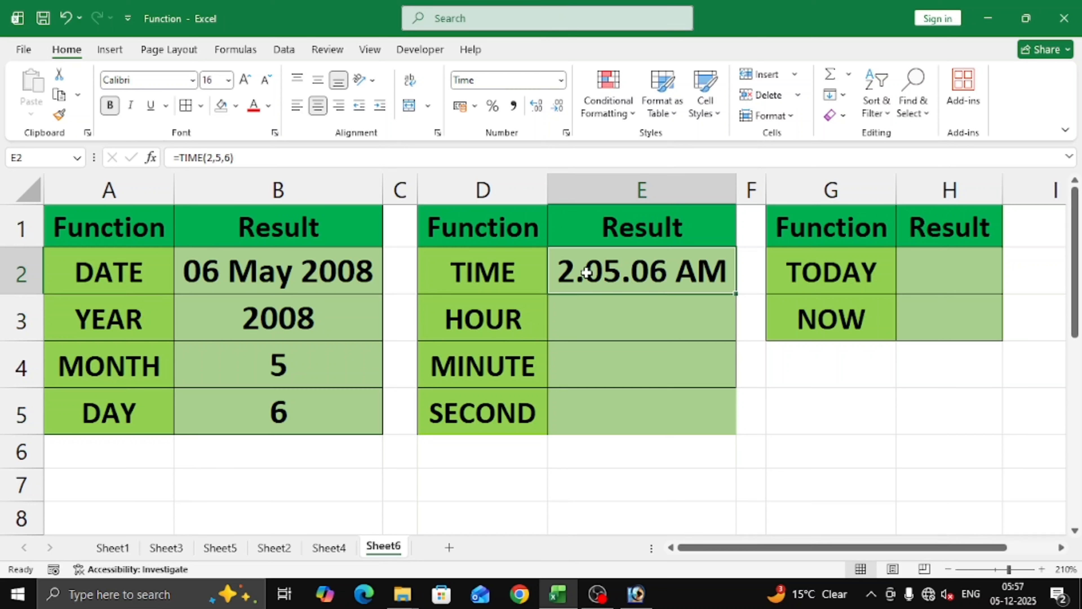
Inspect the hour, minute and second arguments of the TIME formula in cell E2 without changing them
left_click(573, 327)
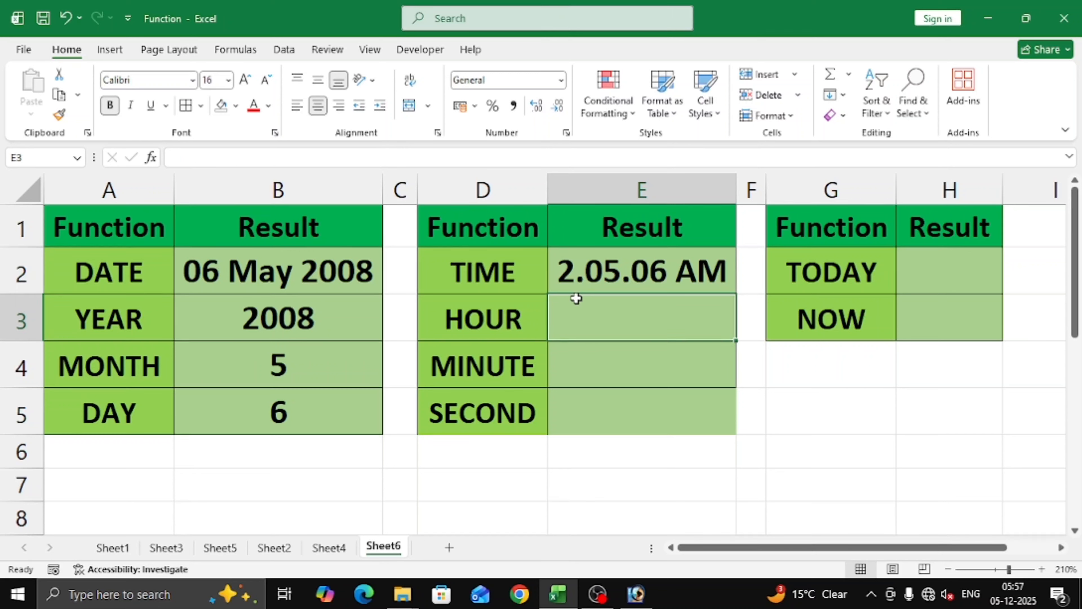
left_click(590, 264)
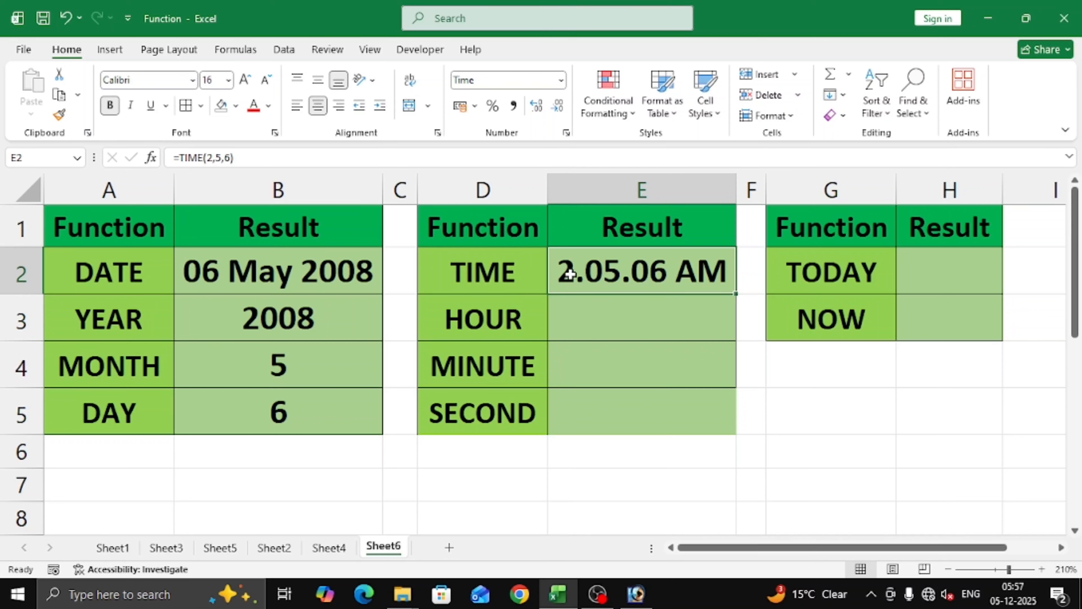
double_click(582, 271)
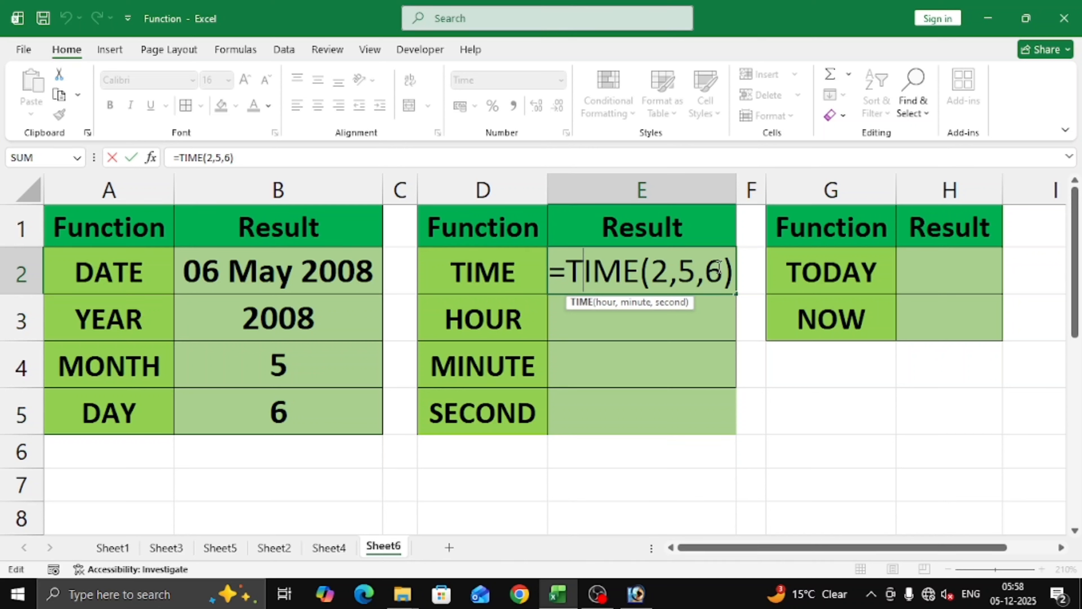
key("Return")
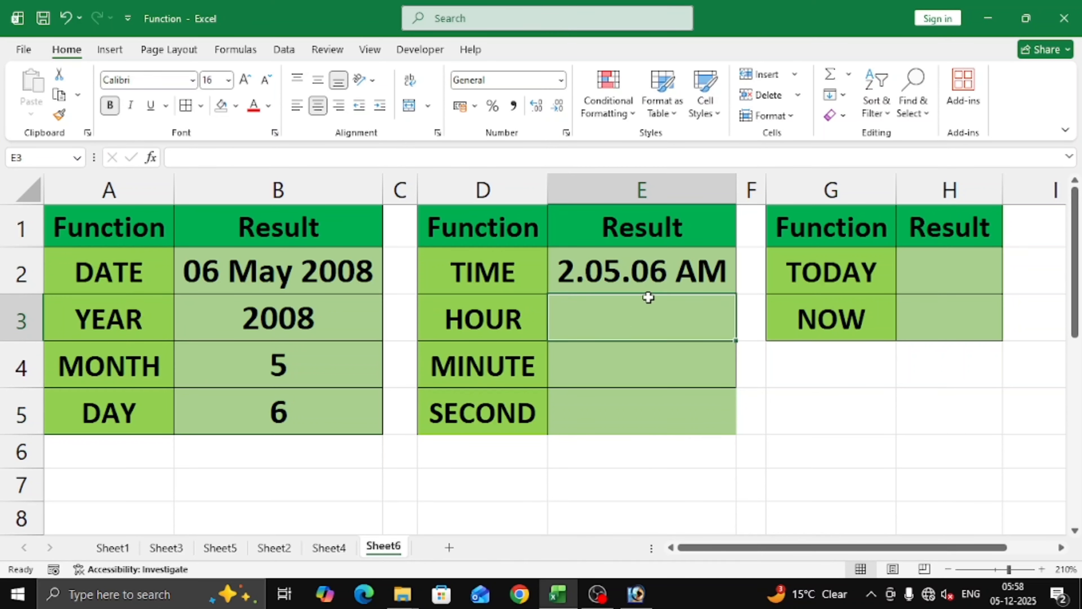
left_click(614, 263)
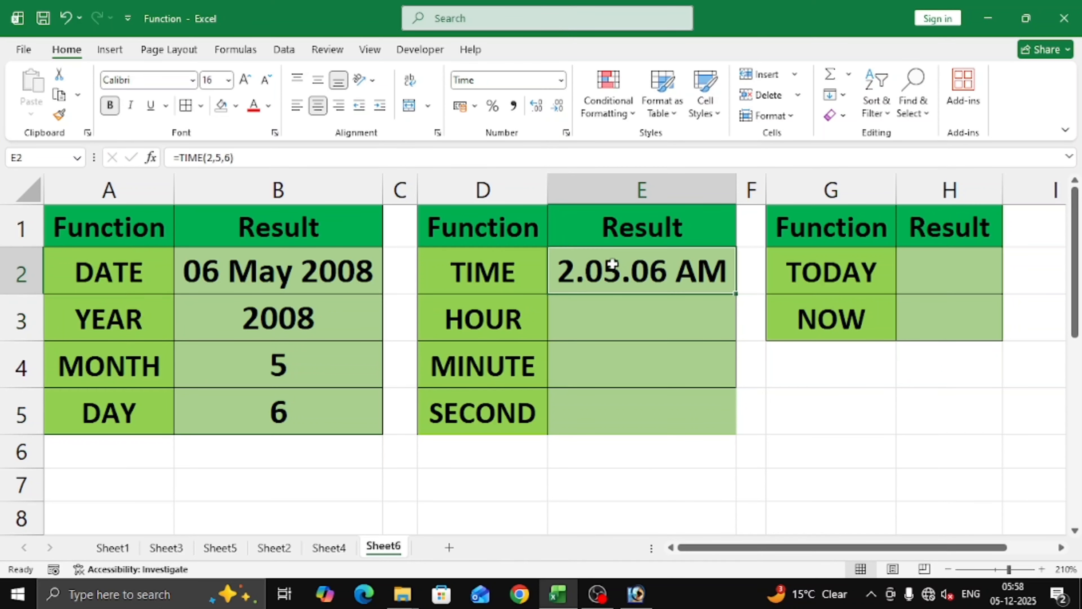
Enter =HOUR(E2) in cell E3 to extract the hour from the time
left_click(592, 309)
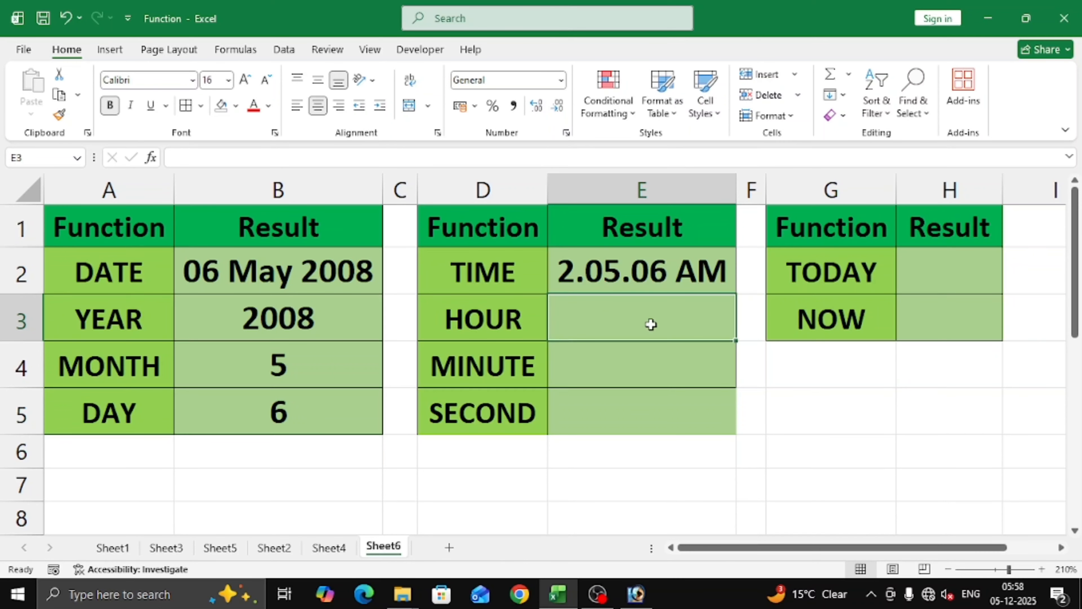
type("=hour")
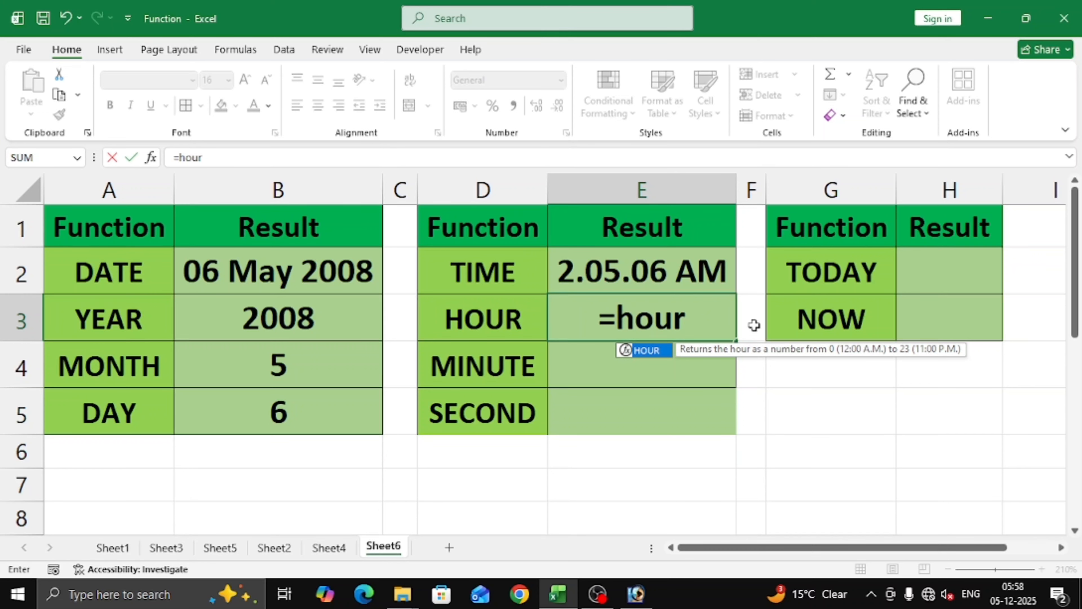
type("(")
left_click(621, 267)
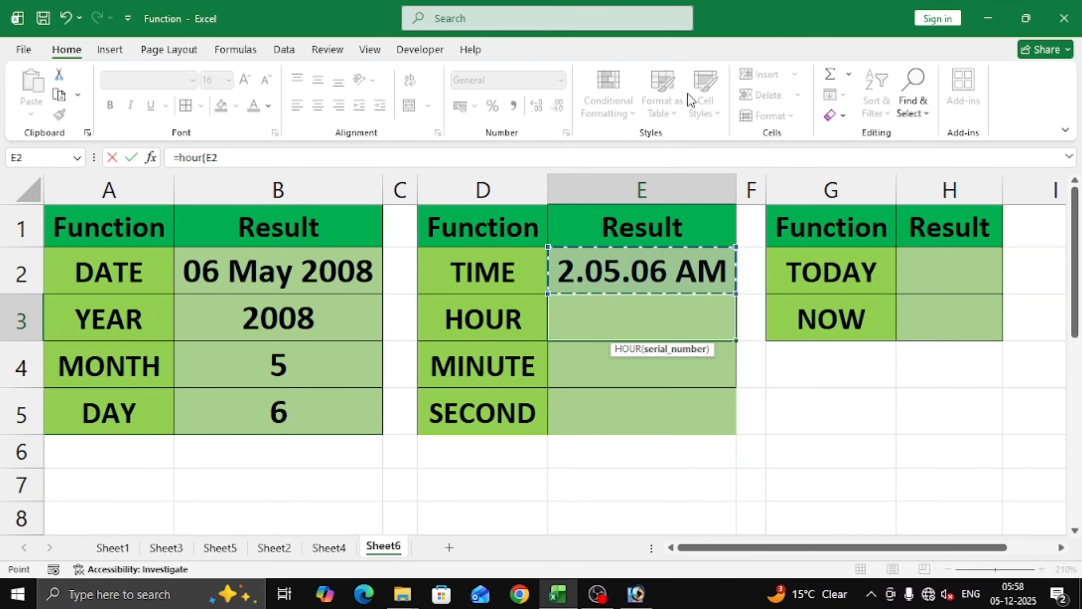
type(")")
key("Return")
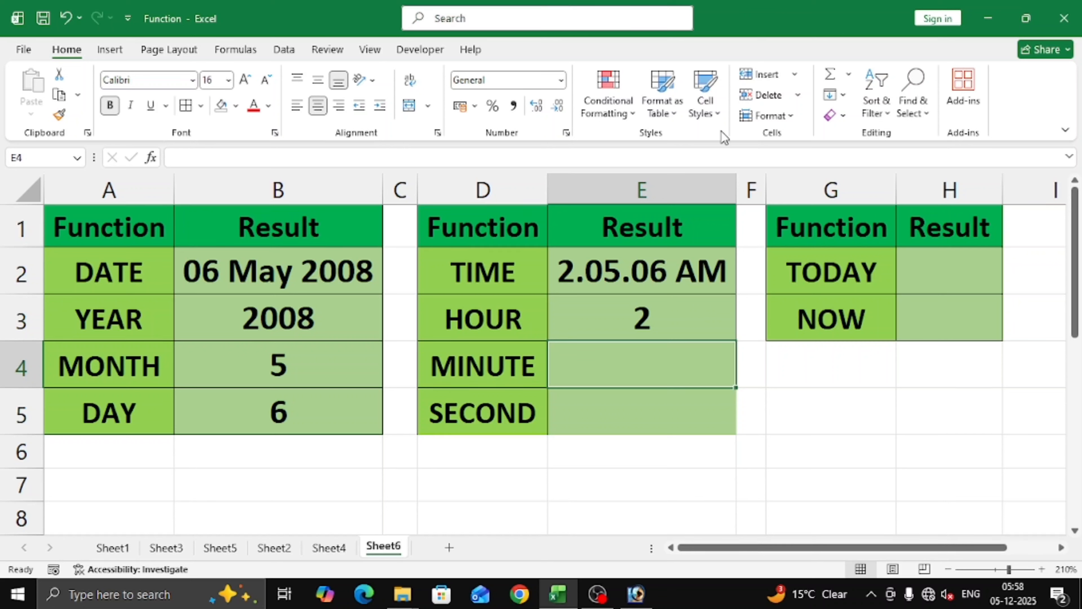
left_click(653, 302)
Enter =MINUTE(E2) in cell E4 to extract the minute from the time
left_click(619, 368)
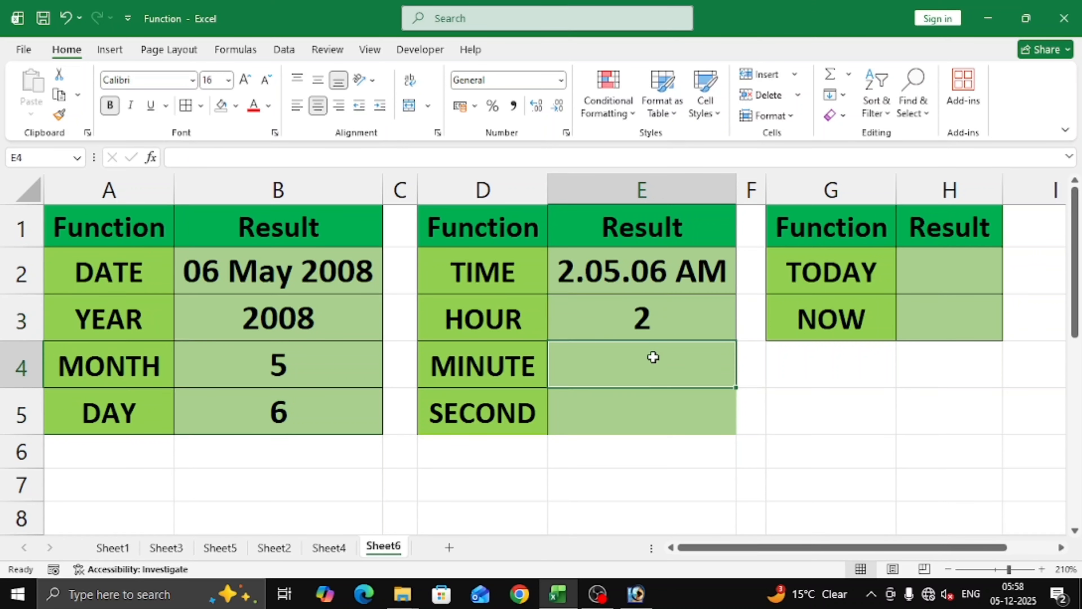
type("=m")
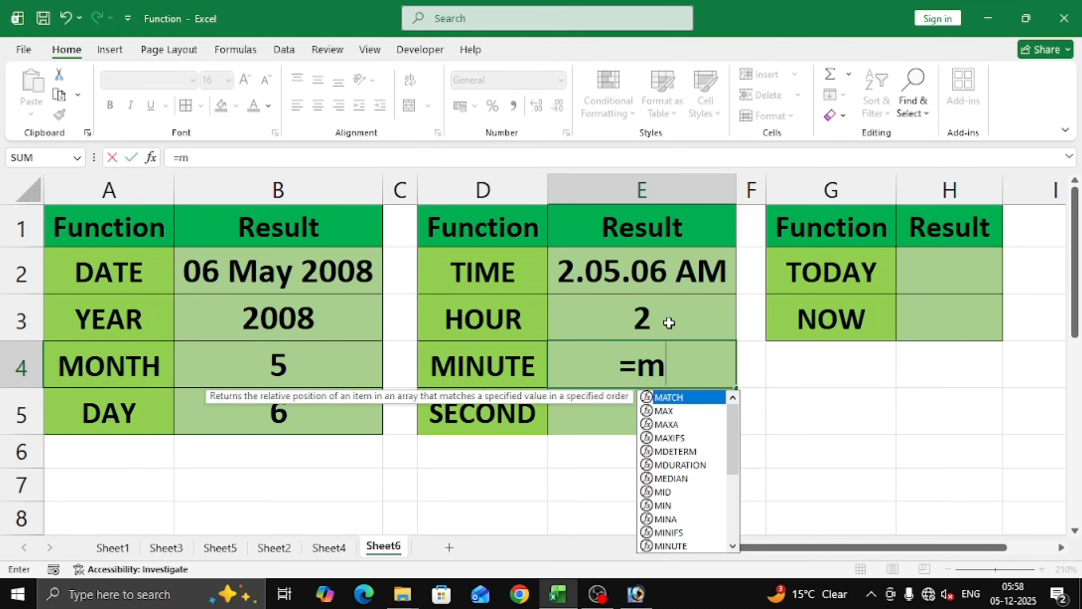
type("inute")
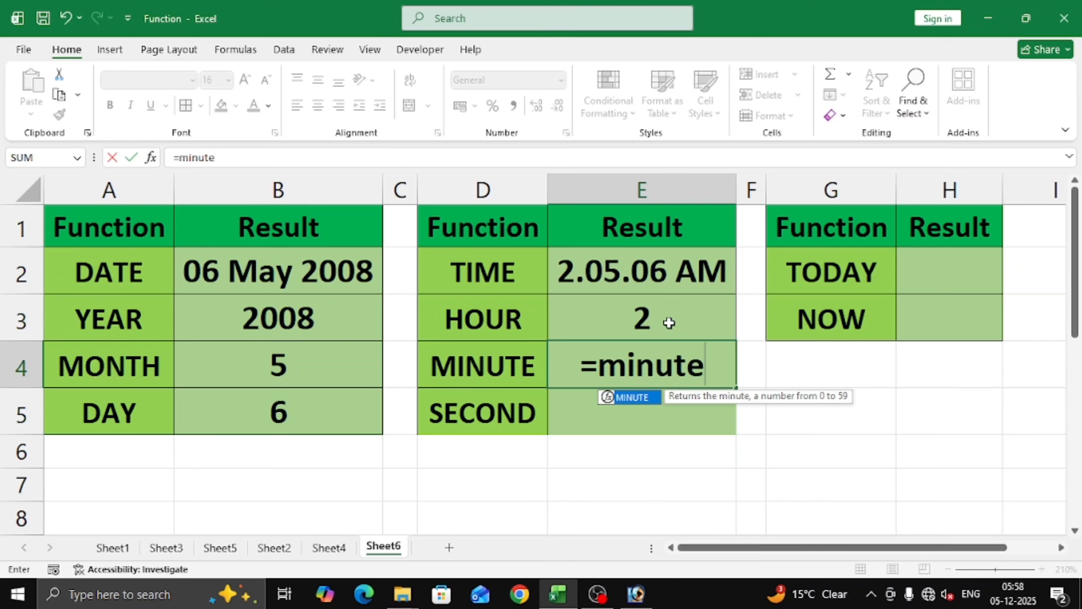
type("(")
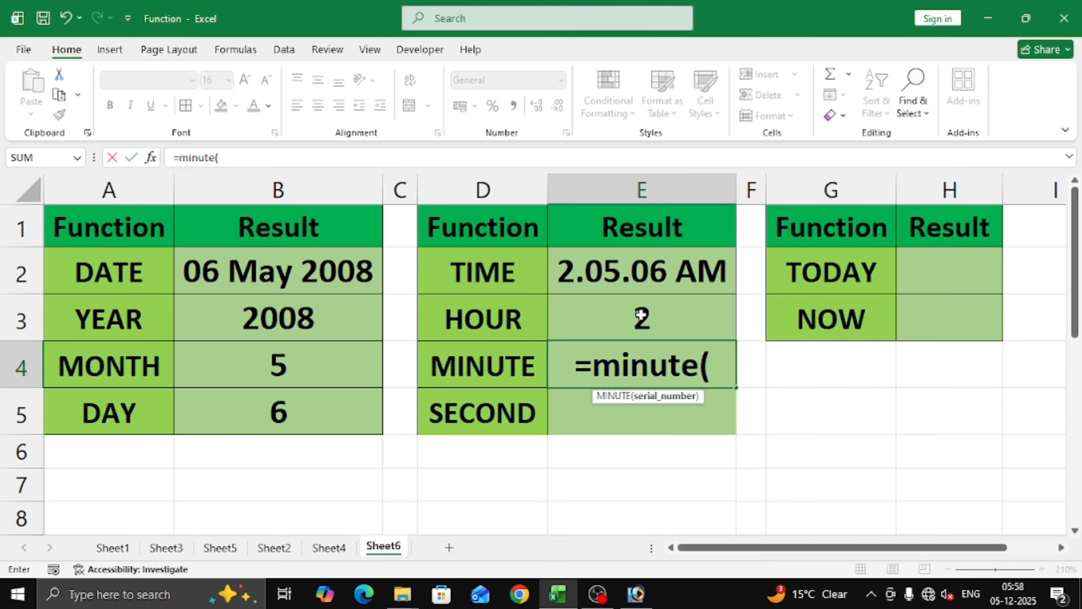
left_click(635, 264)
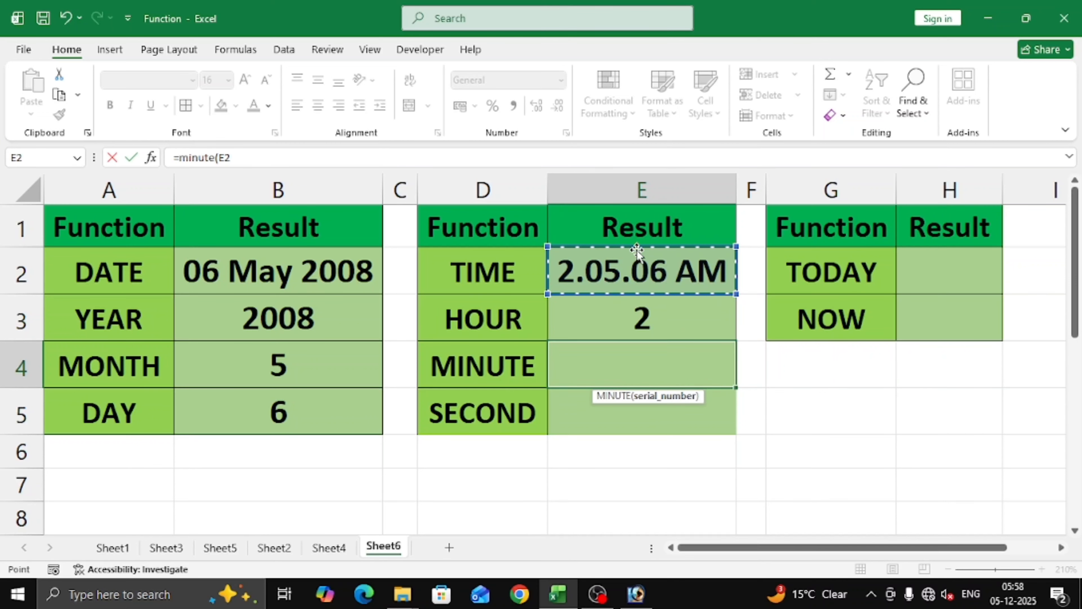
type(")")
key("Return")
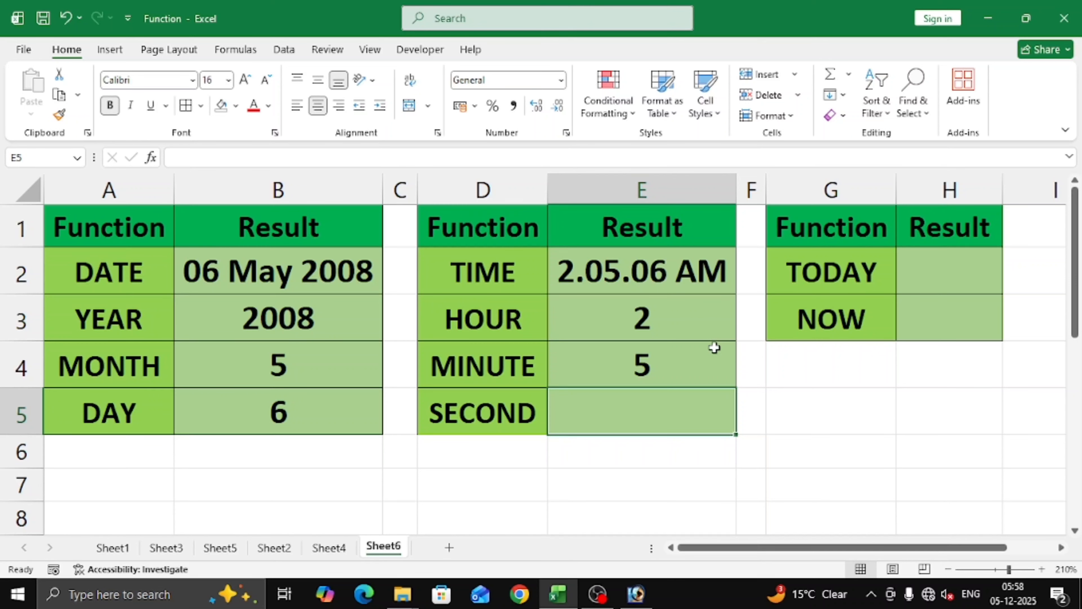
left_click(662, 358)
Enter =SECOND(E2) in cell E5 to extract the second from the time
left_click(624, 411)
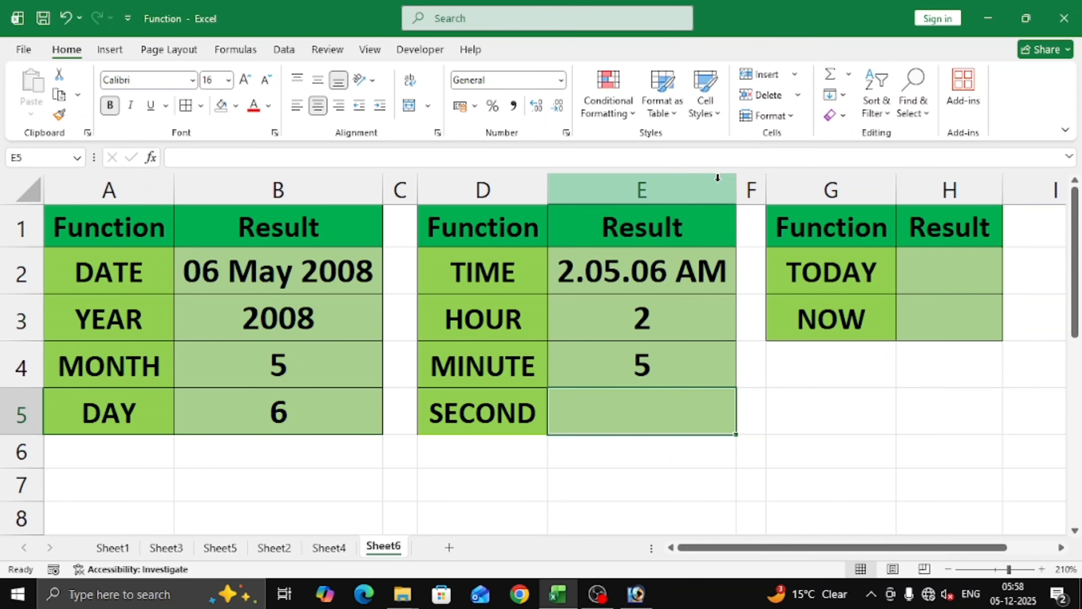
type("=seco")
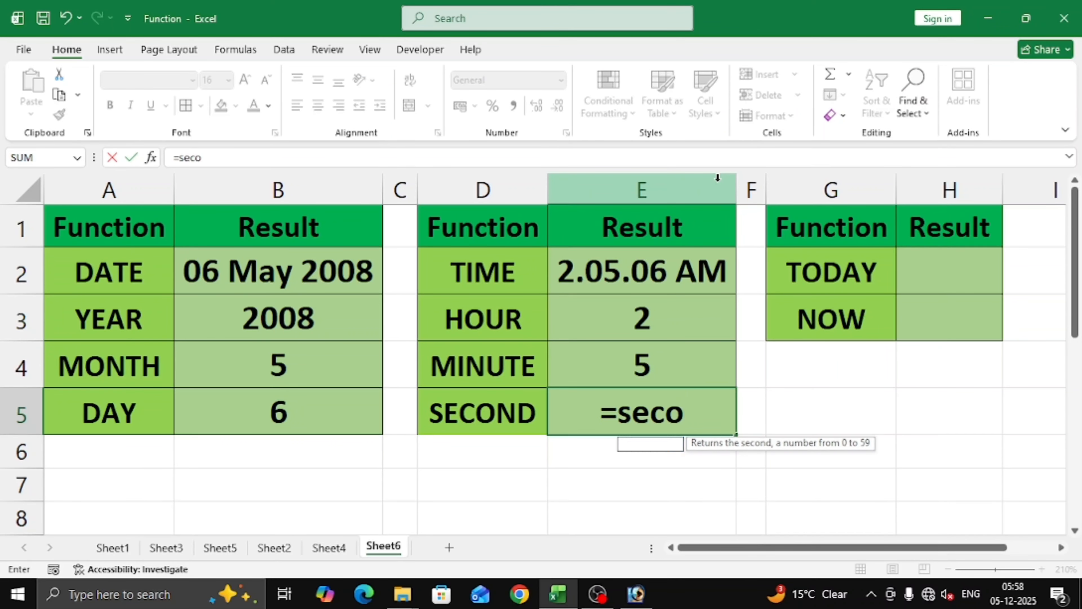
type("nd(")
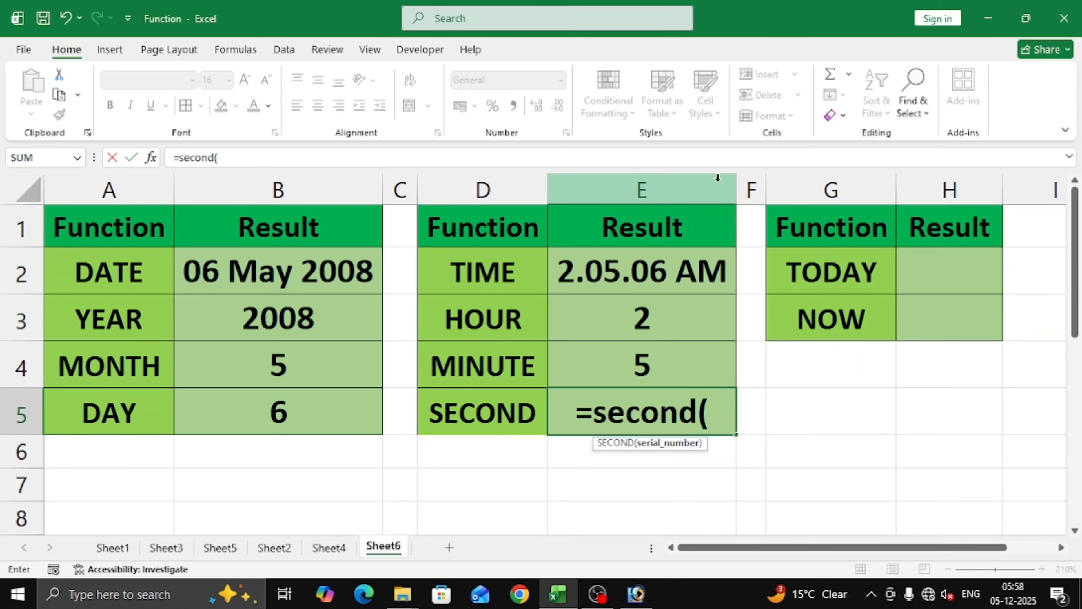
left_click(614, 268)
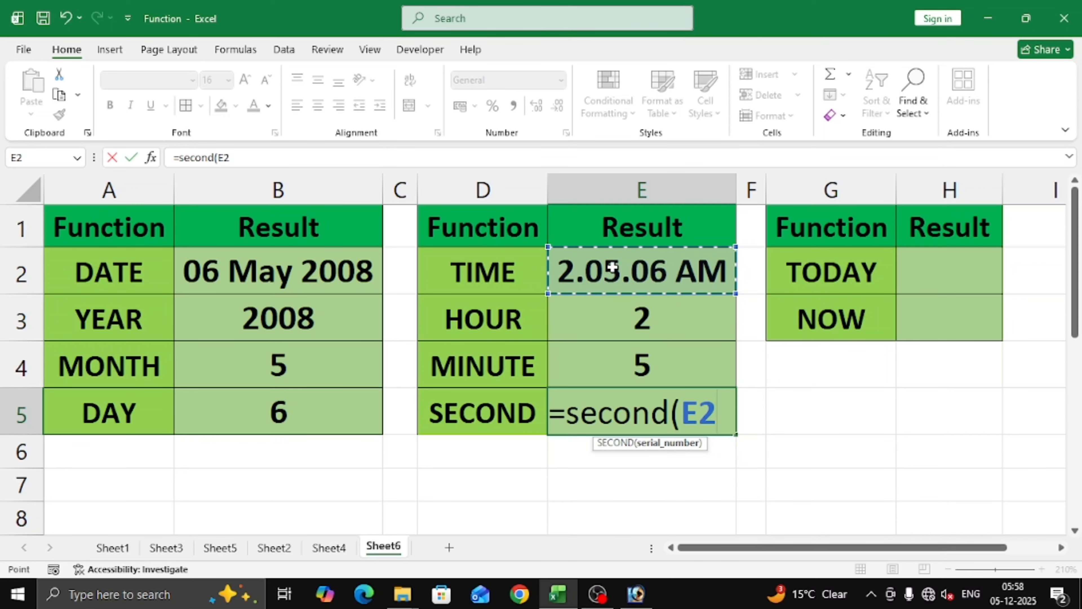
type(")")
key("Return")
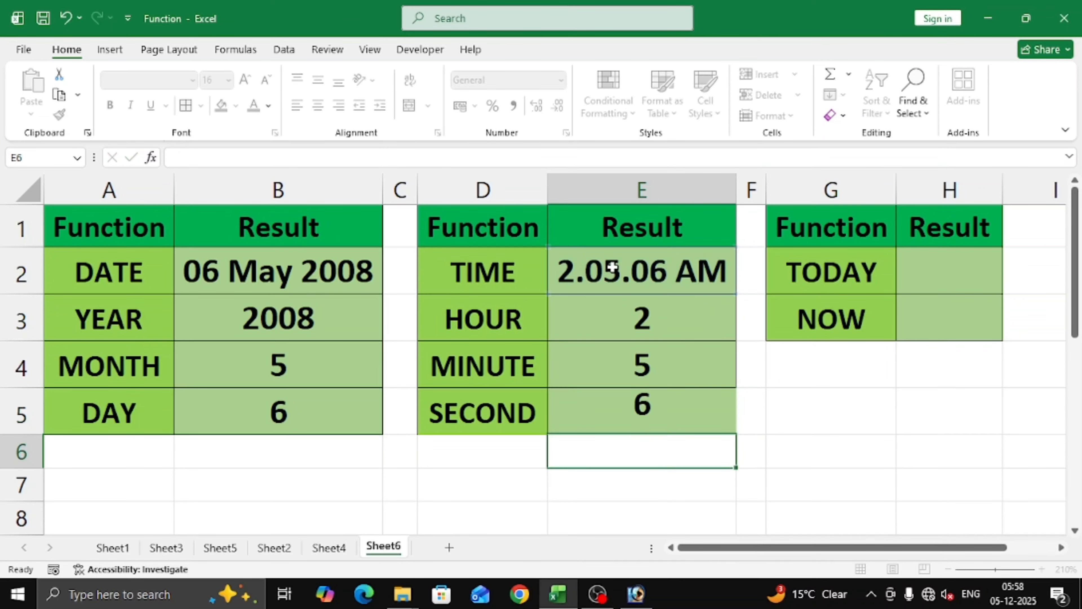
key("Up")
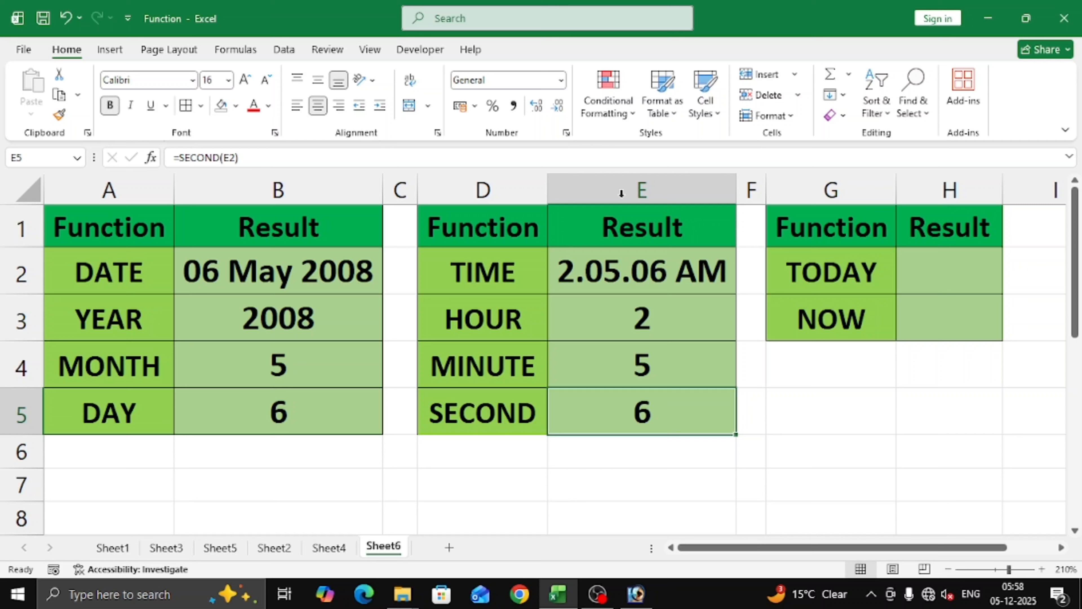
left_click(582, 276)
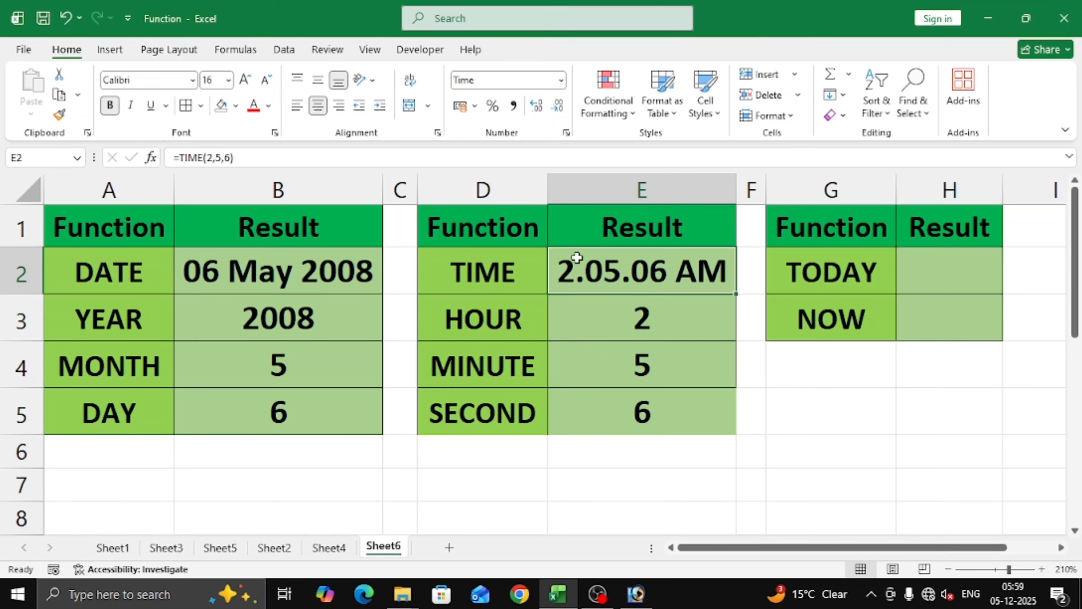
Enter =TODAY() in cell H2 to return the current date, and compare it with the system clock
left_click(930, 267)
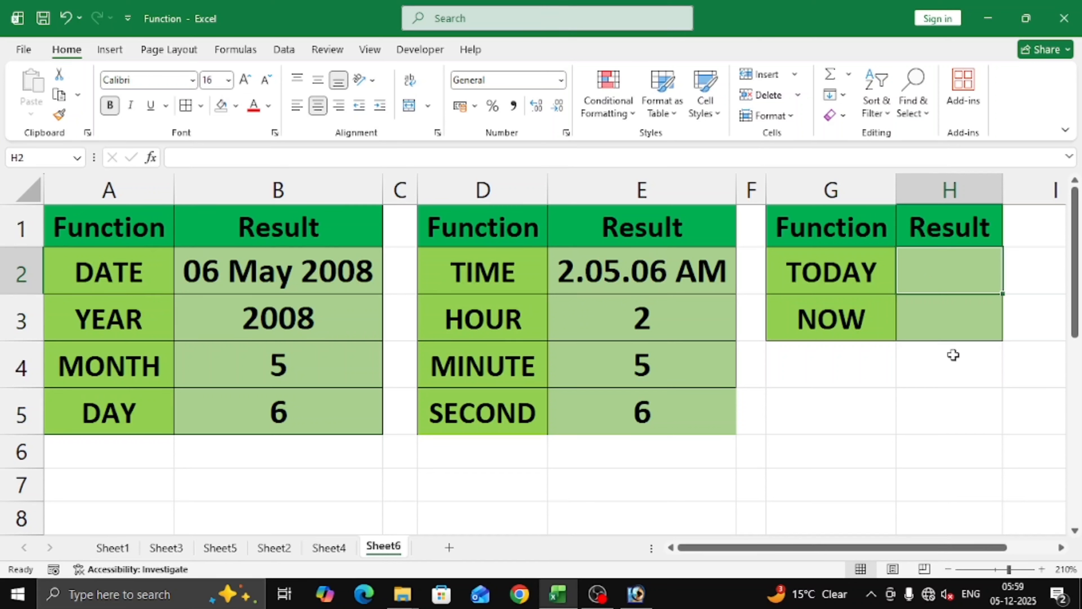
type("=")
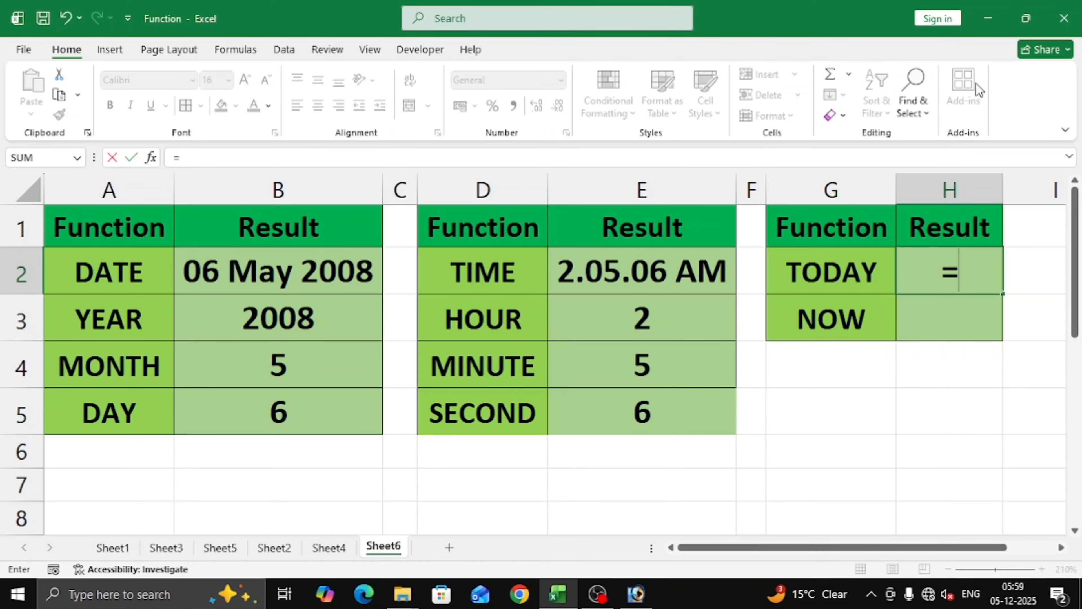
type("today")
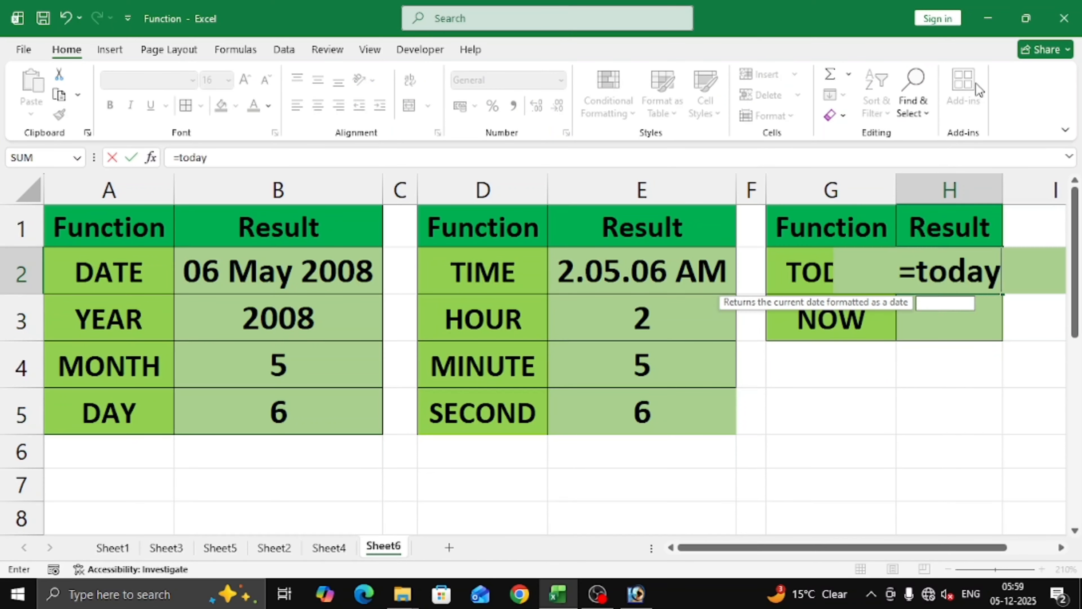
type("(")
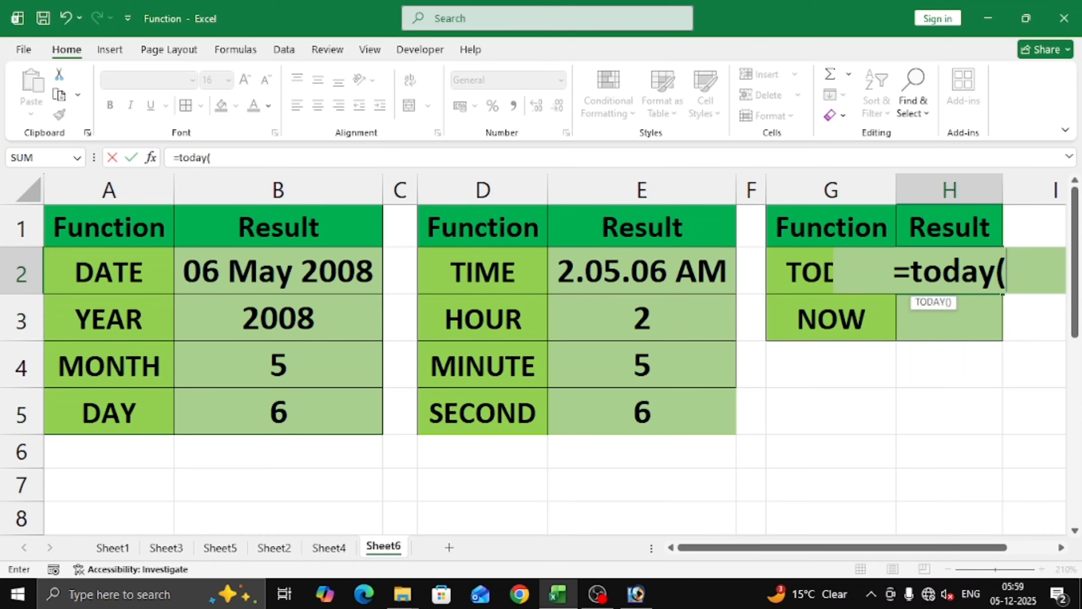
type(")")
key("ctrl+Return")
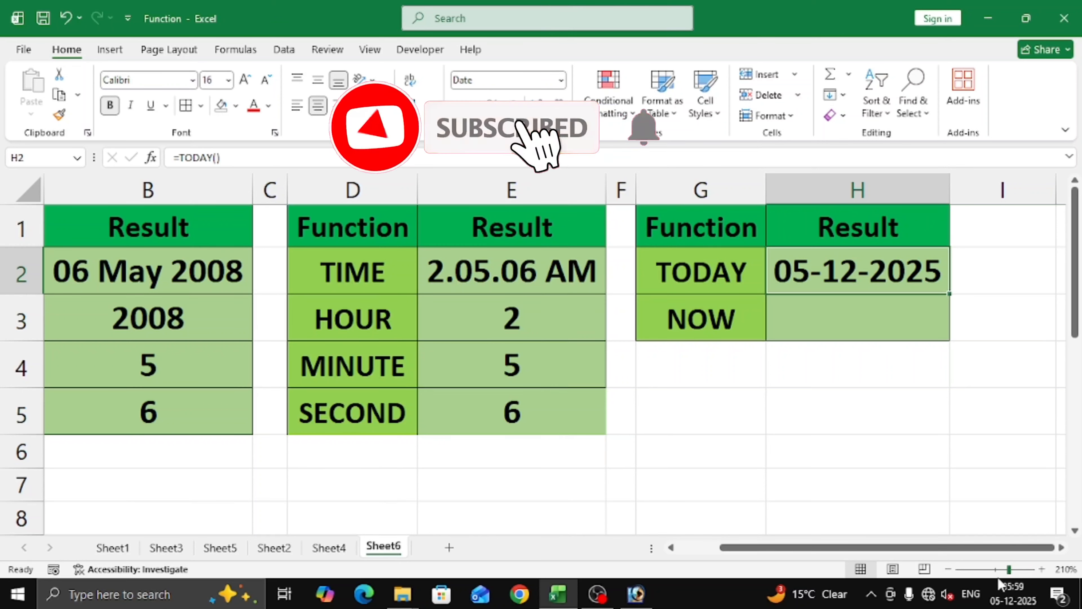
mouse_move(995, 602)
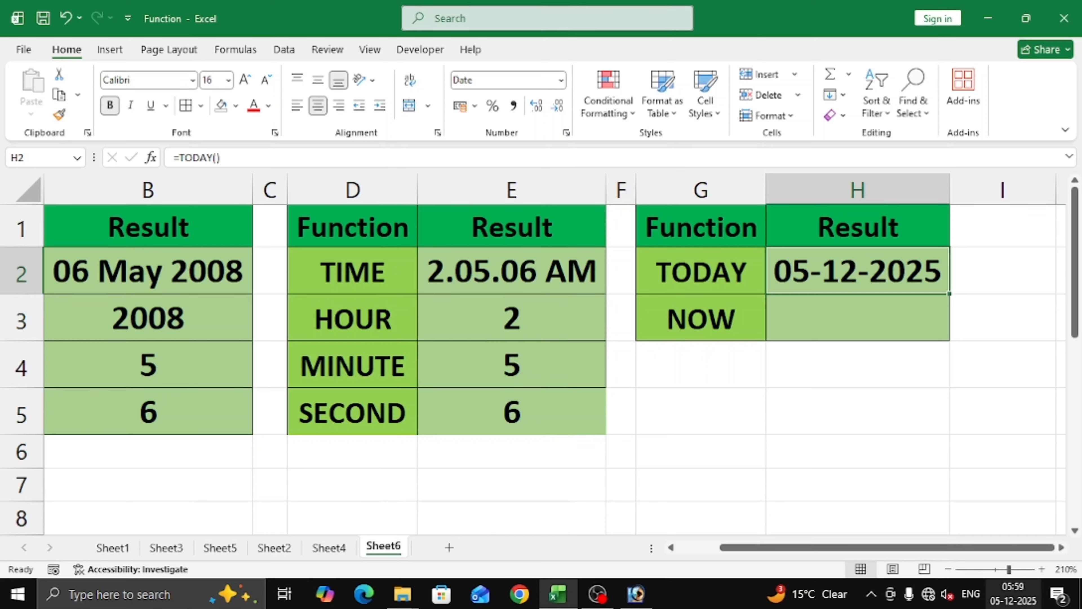
mouse_move(1002, 577)
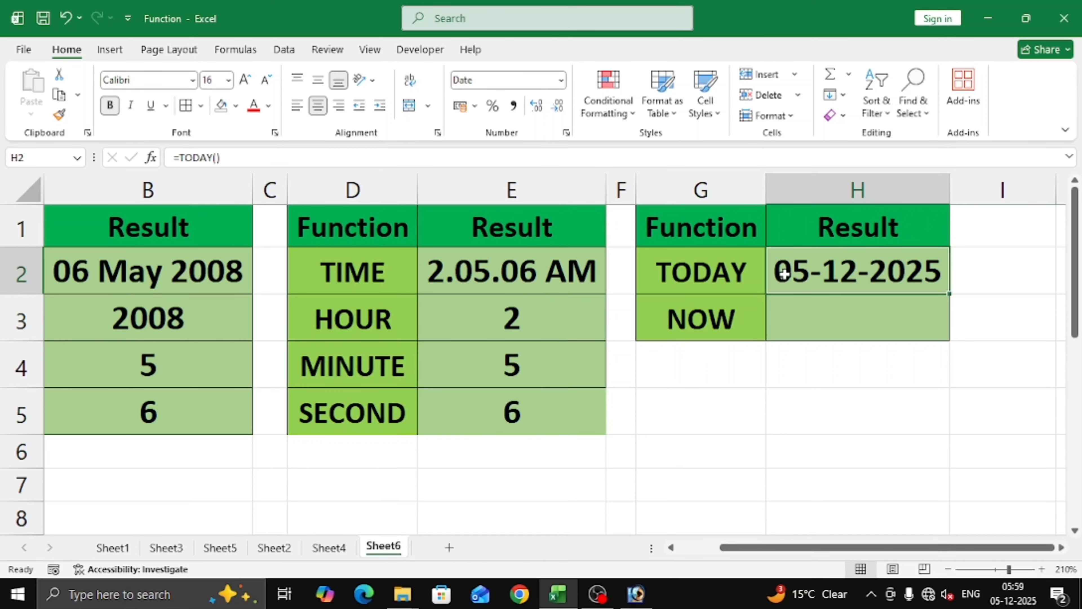
Enter =NOW() in cell H3 to return the current date and time
left_click(829, 306)
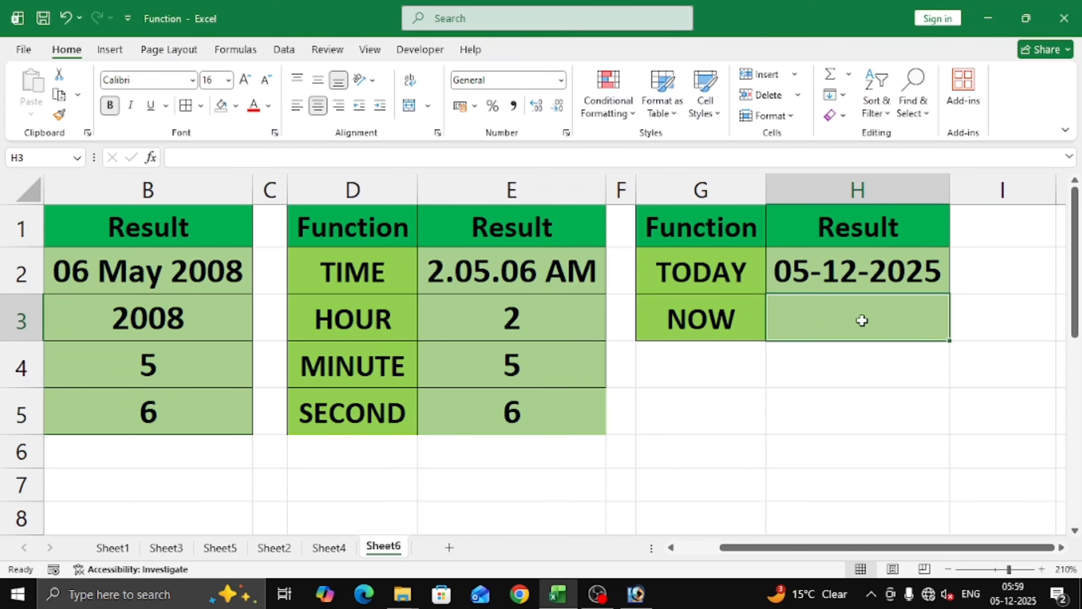
type("=no")
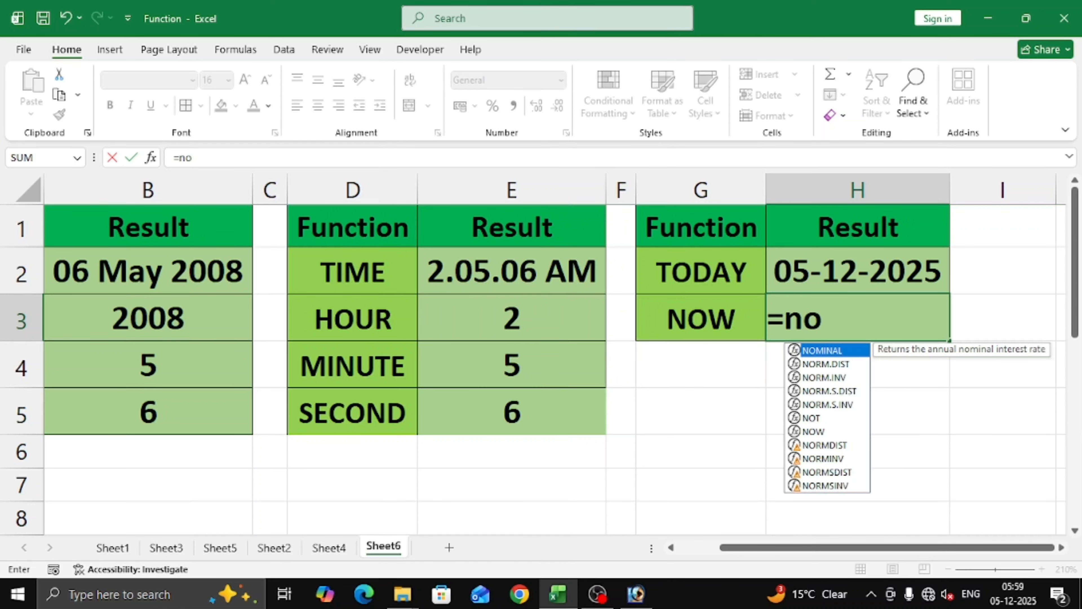
type("w()")
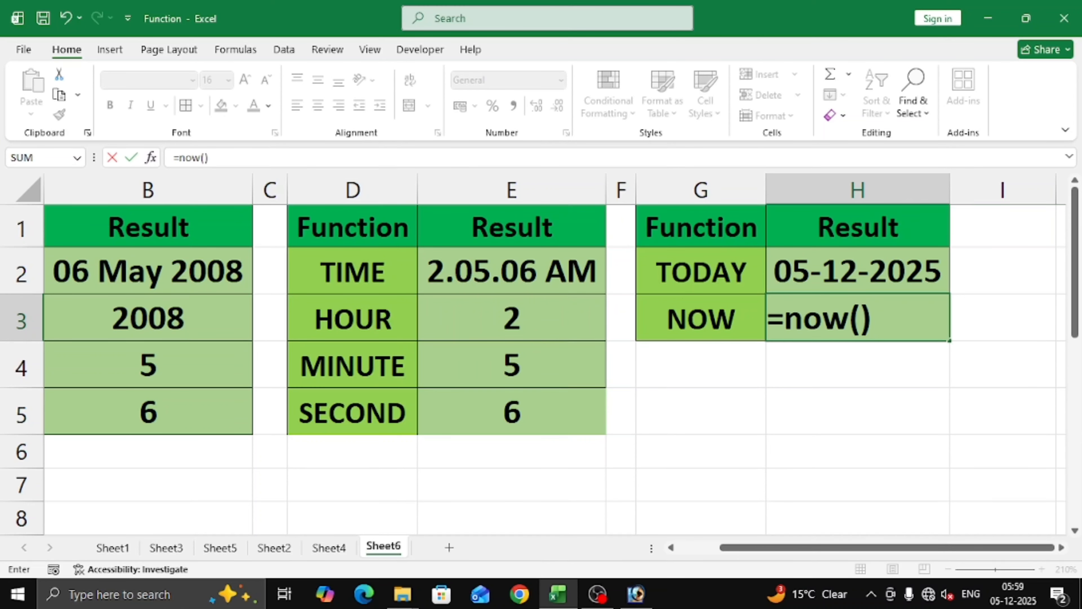
key("Return")
left_click(886, 315)
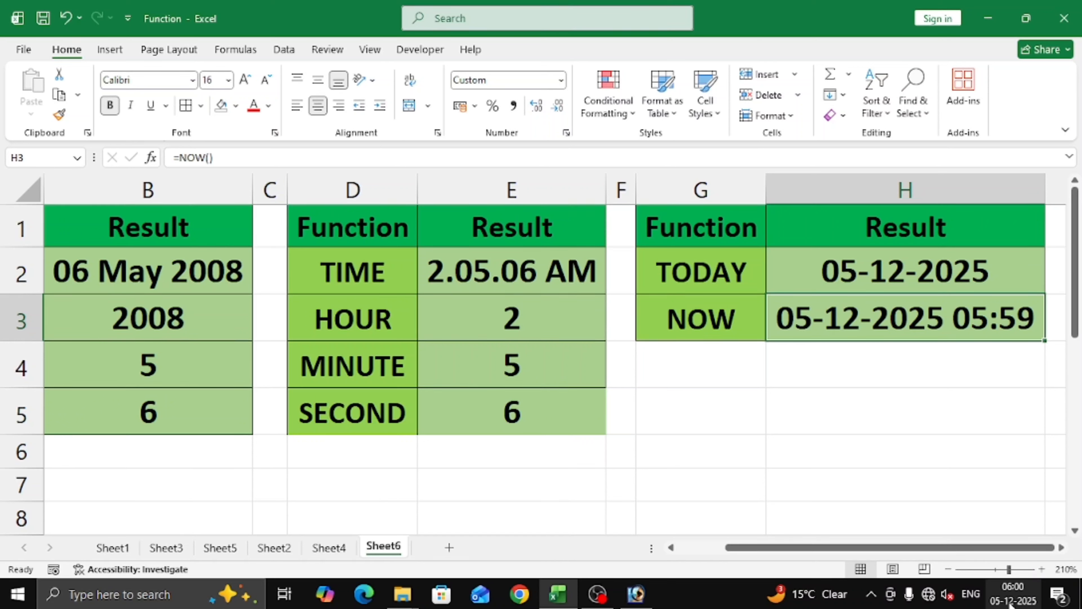
Compare the TODAY and NOW results in cells H2 and H3, and review the completed function tables
left_click(909, 251)
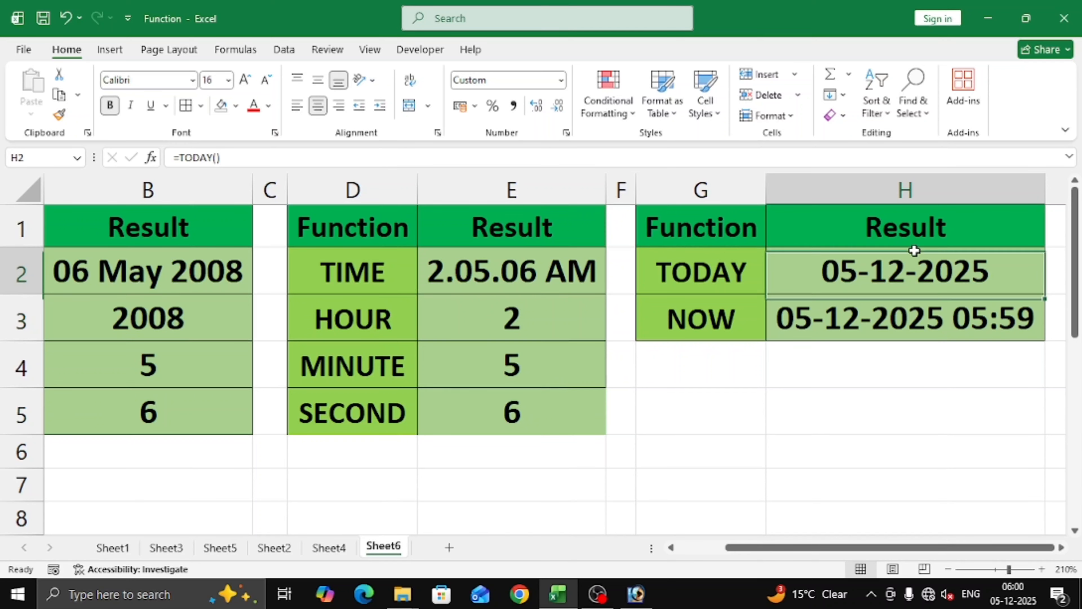
left_click_drag(908, 249, 914, 310)
left_click(913, 271)
left_click(894, 319)
left_click(882, 268)
left_click(871, 311)
left_click(877, 275)
left_click(804, 391)
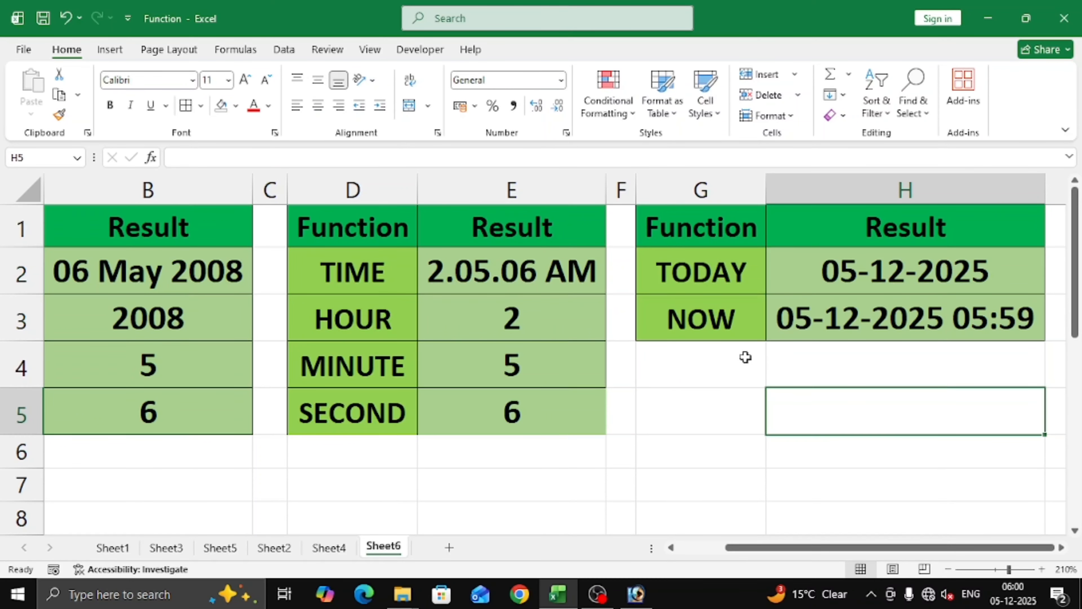
left_click(713, 379)
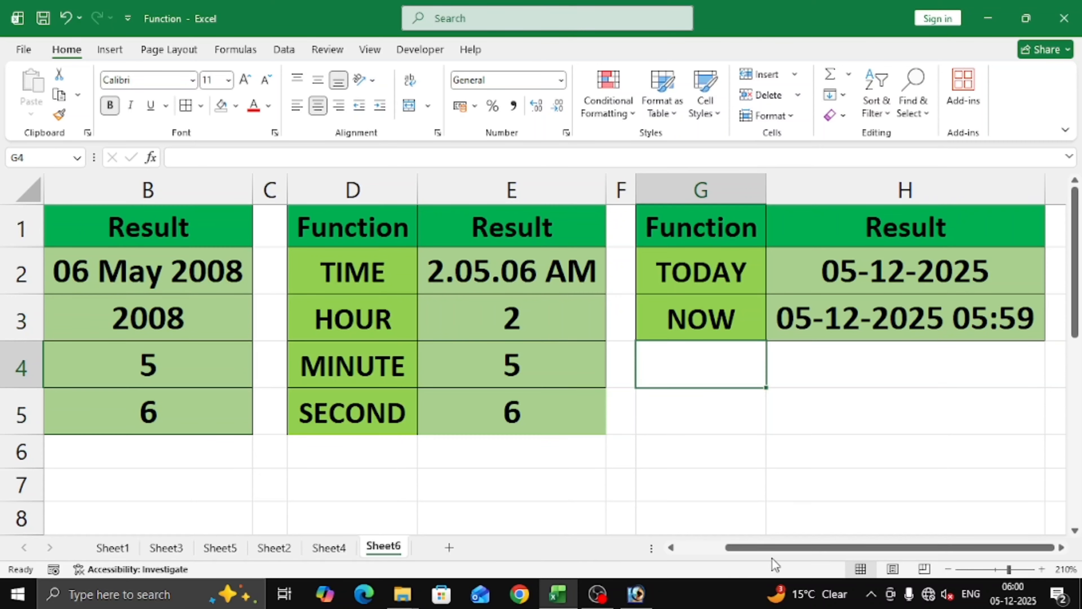
left_click_drag(772, 550, 718, 550)
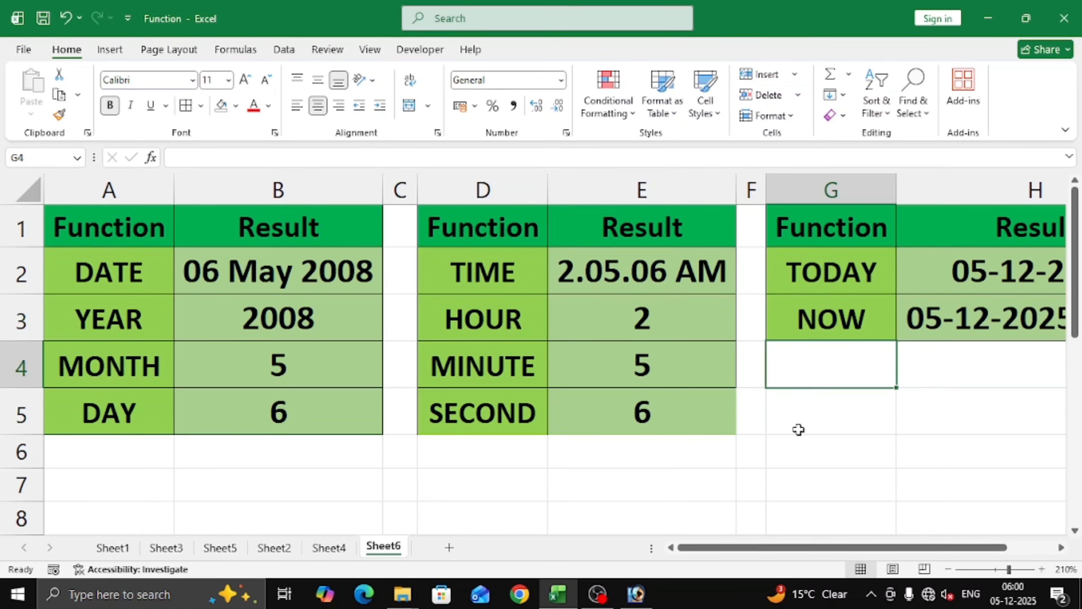